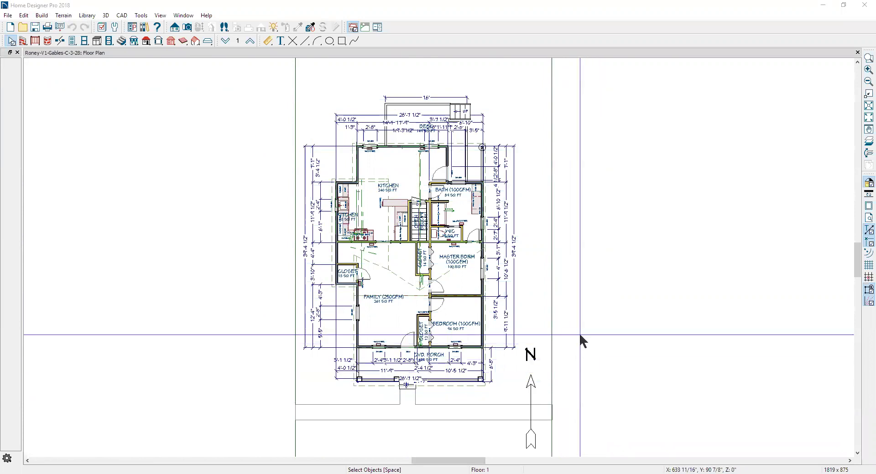
- Zoom in and back out on the Roney-V1-Gables-C-3-28 floor plan
scroll(575, 337, "up", 1)
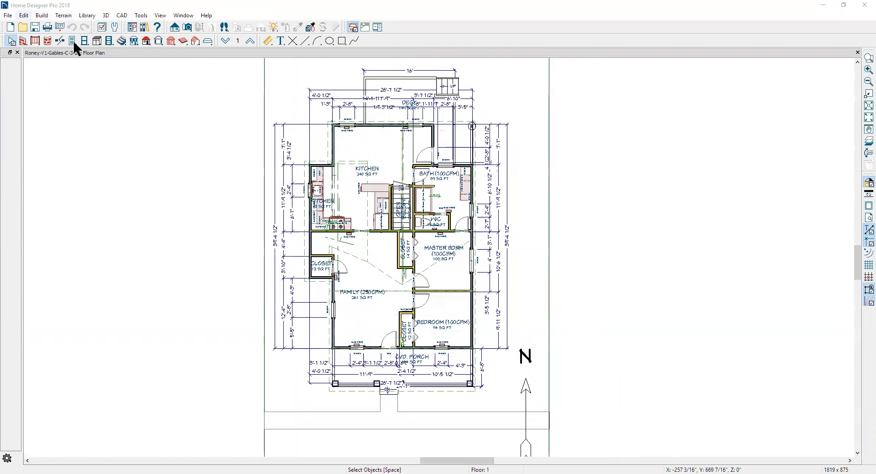
scroll(438, 269, "down", 3)
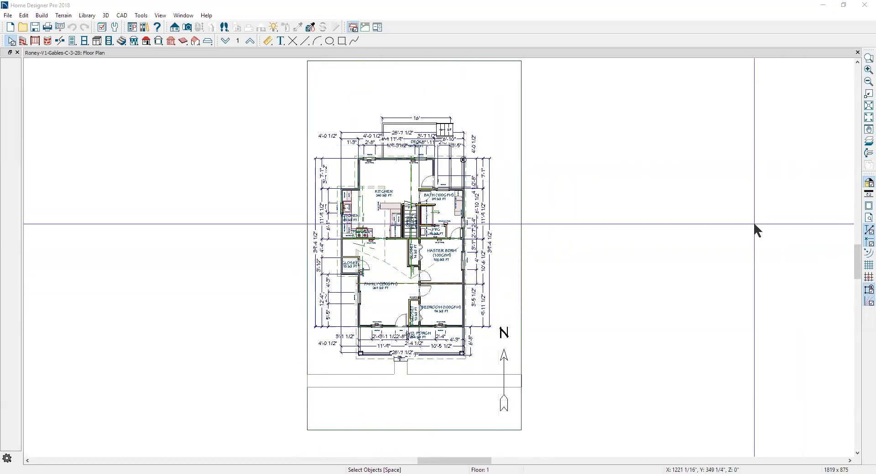
- Display the drawing sheet and set its size to ANSI B (11" x 17") landscape
left_click(862, 208)
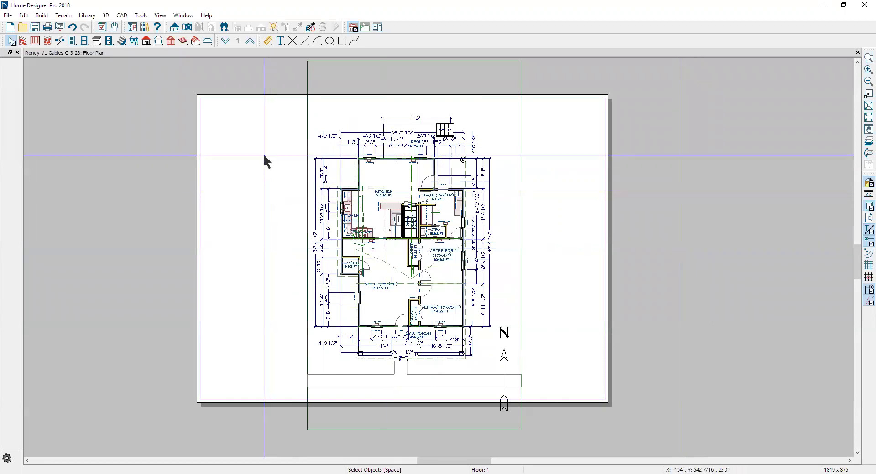
left_click(23, 16)
mouse_move(9, 15)
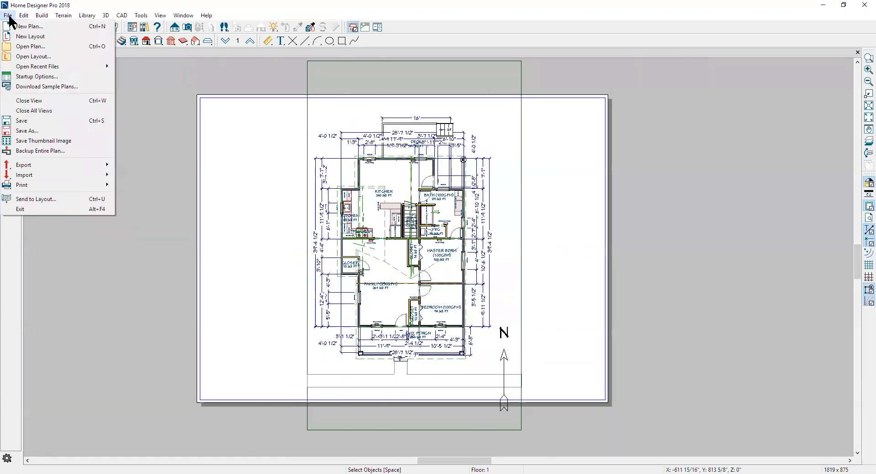
mouse_move(34, 173)
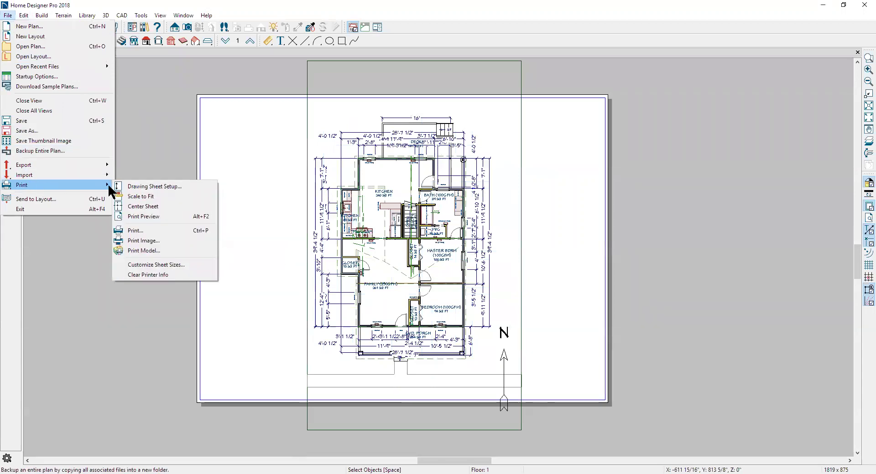
left_click(144, 187)
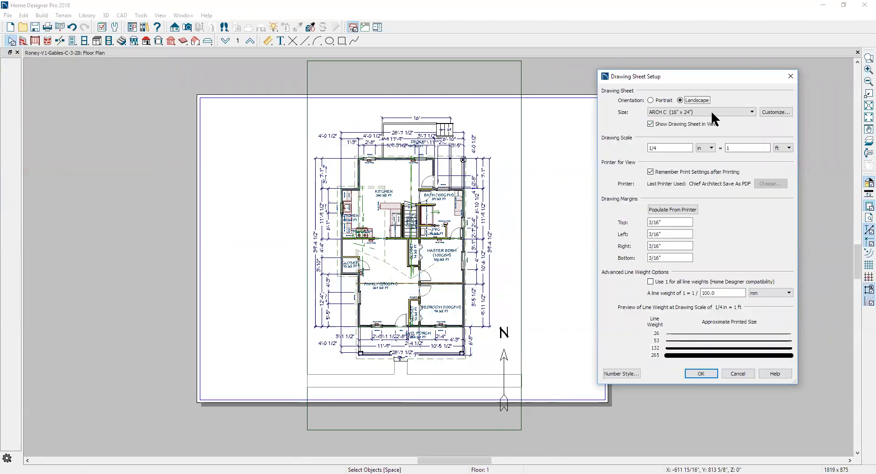
left_click_drag(738, 87, 779, 96)
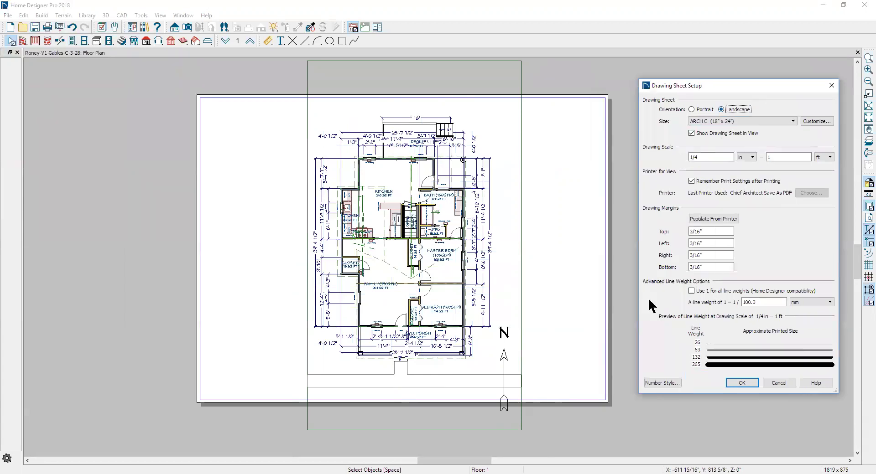
left_click(791, 121)
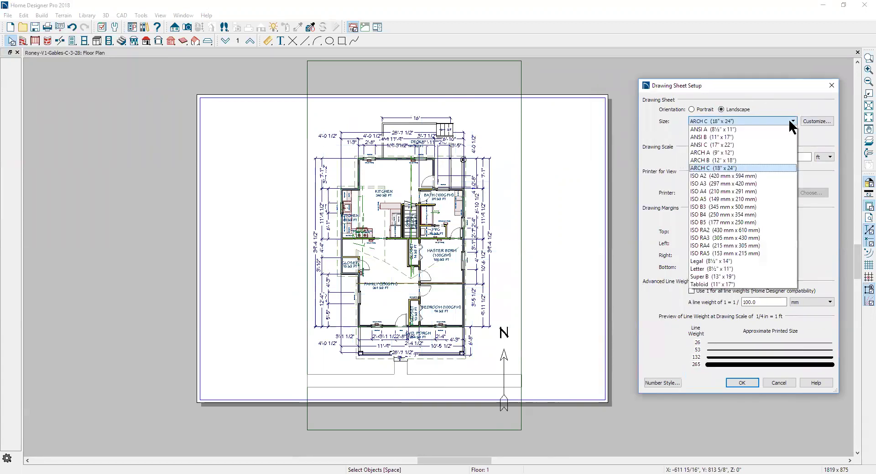
left_click(770, 137)
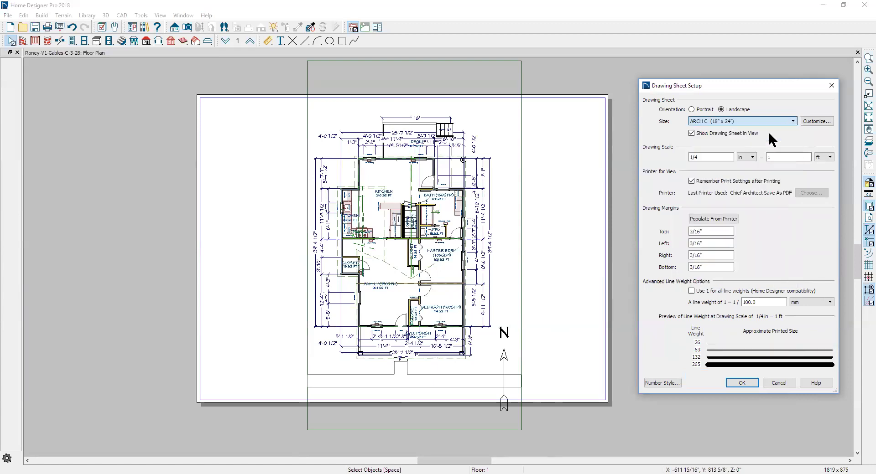
left_click(742, 383)
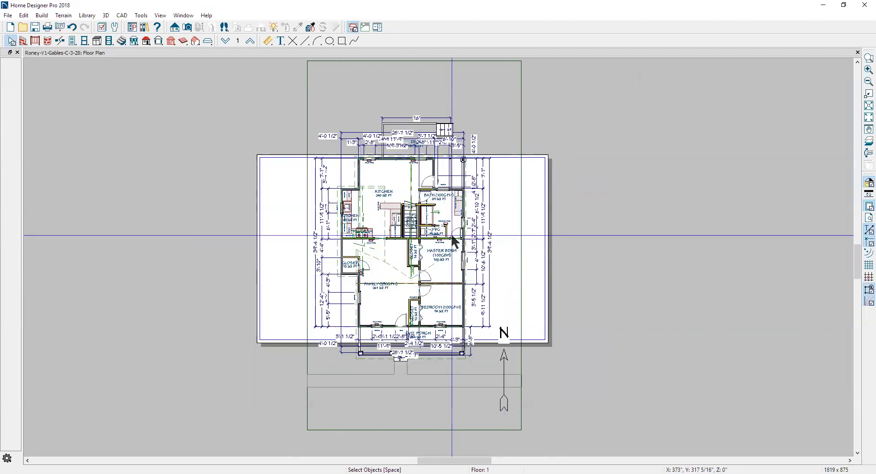
- Change the drawing scale in Drawing Sheet Setup from 1/4 to 1/8 in = 1 ft
left_click(24, 16)
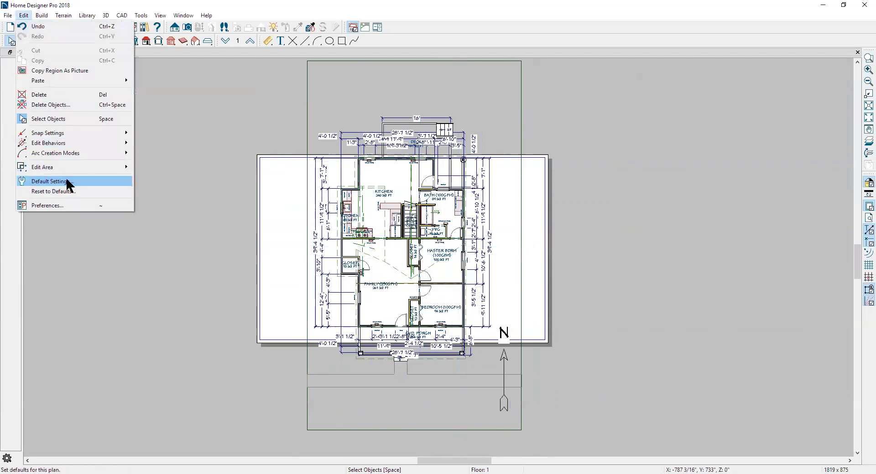
mouse_move(8, 15)
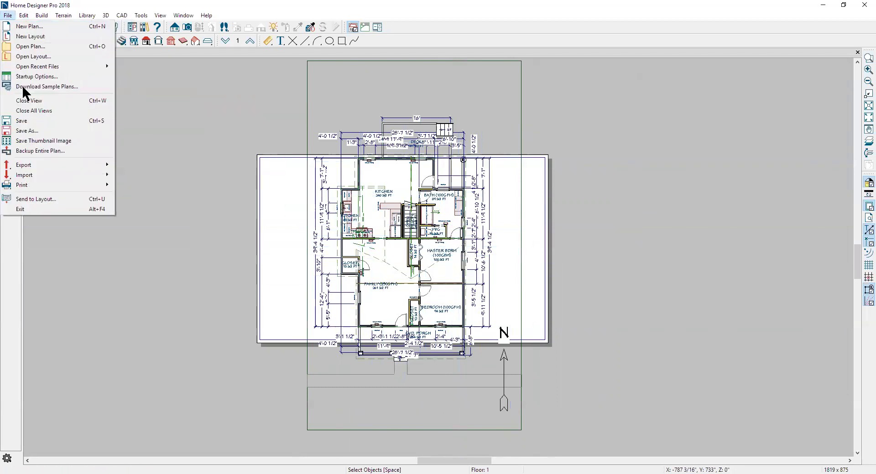
mouse_move(105, 185)
left_click(136, 187)
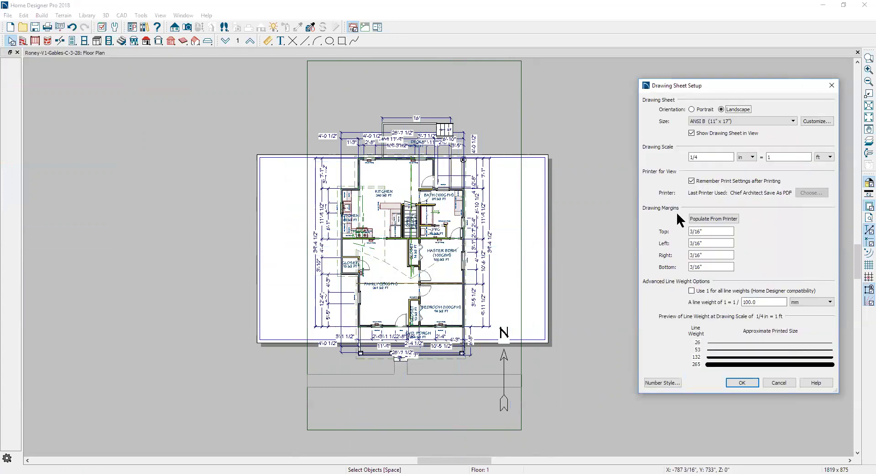
double_click(695, 156)
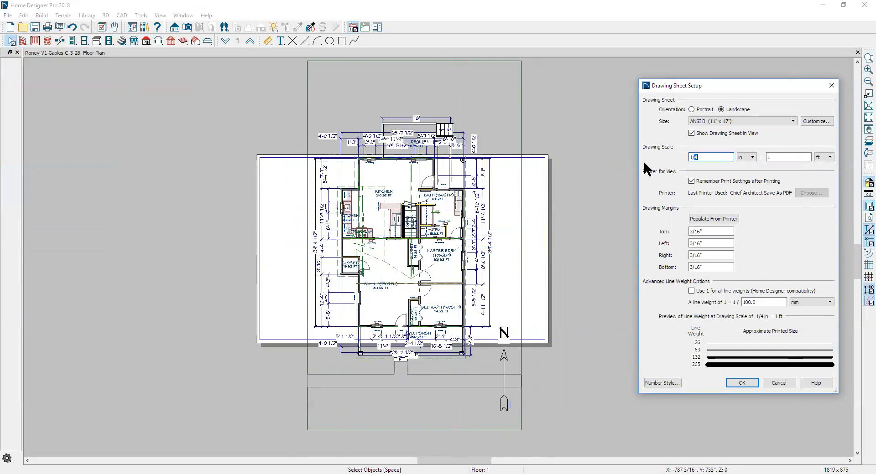
left_click(736, 384)
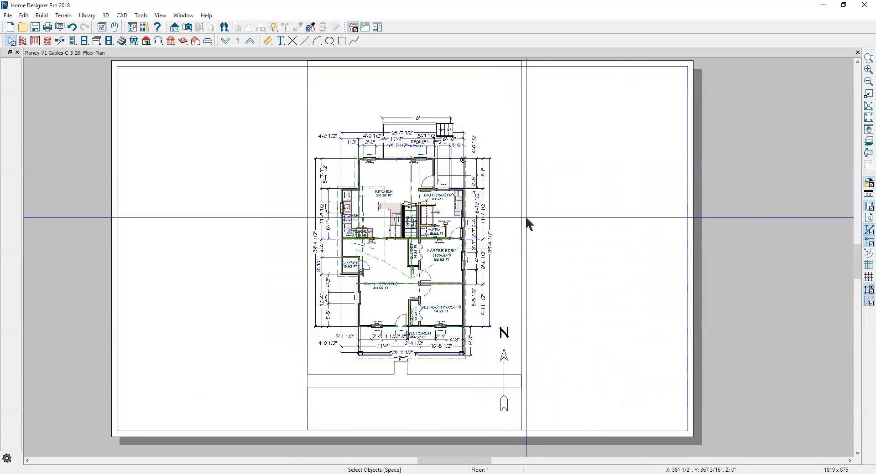
- Drag the terrain perimeter's top edge down and bottom edge up inside the sheet
scroll(525, 215, "down", 2)
scroll(525, 205, "up", 1)
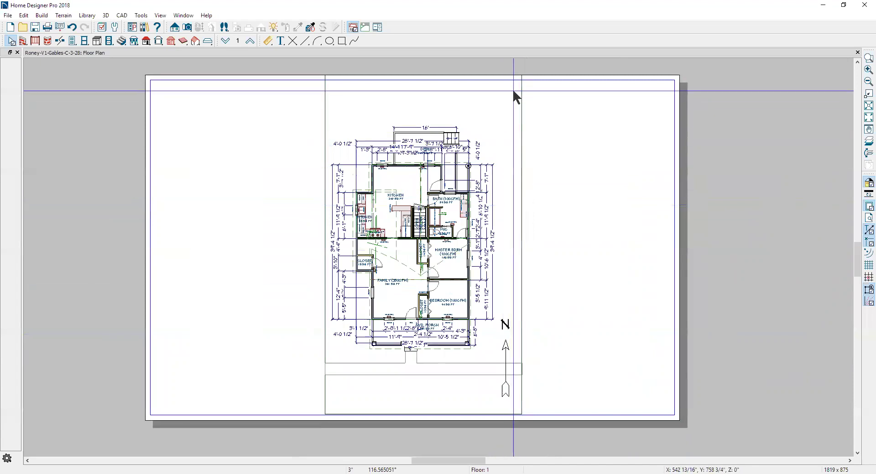
left_click(519, 89)
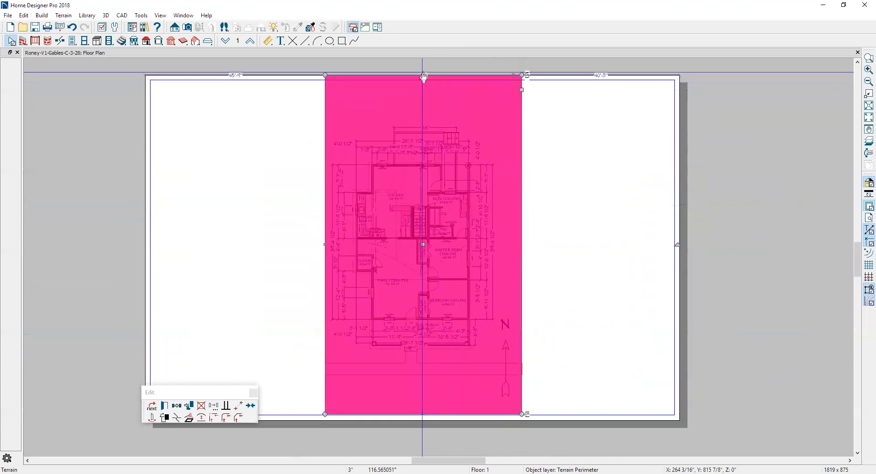
left_click_drag(423, 77, 423, 96)
left_click(422, 78)
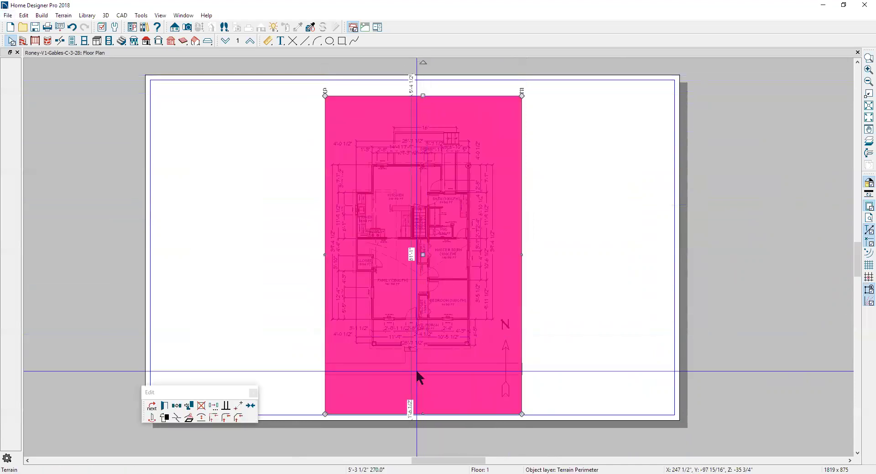
left_click(424, 414)
left_click_drag(423, 414, 423, 408)
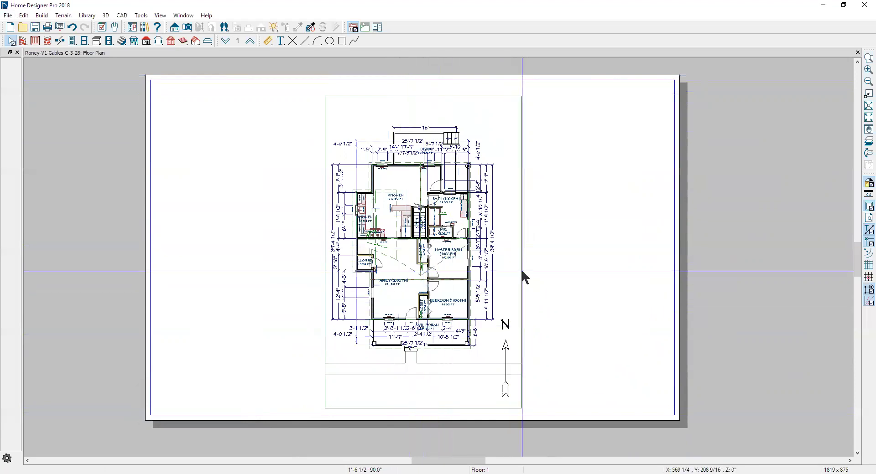
left_click(8, 17)
- Bring up the Print View dialog via File > Print and show its destination list
left_click(7, 15)
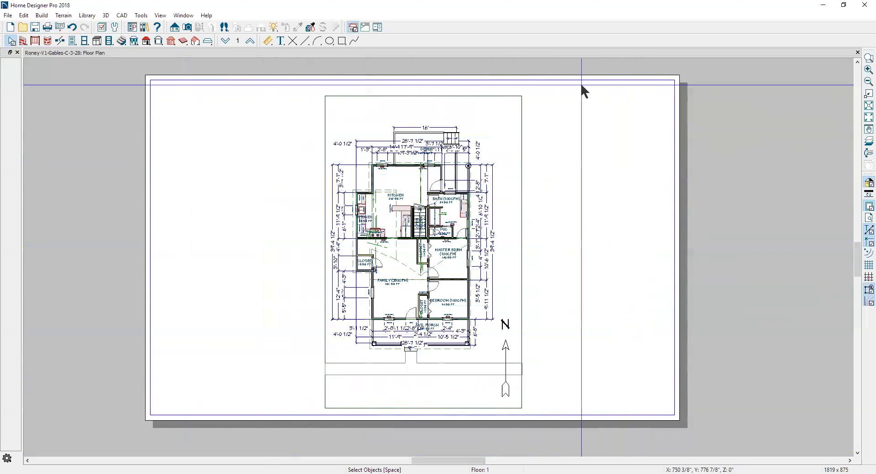
left_click(7, 15)
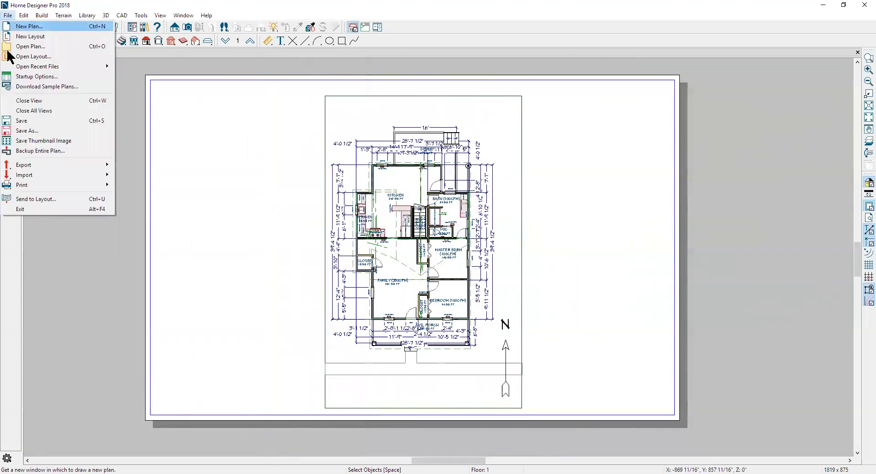
mouse_move(44, 187)
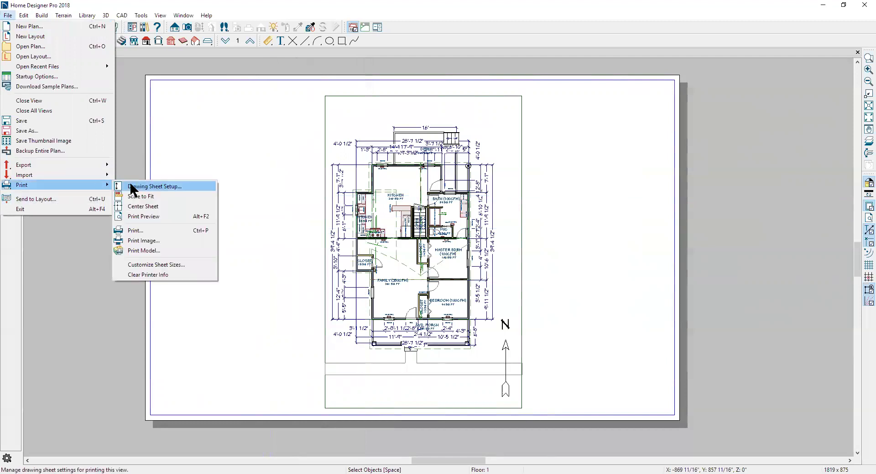
left_click(156, 229)
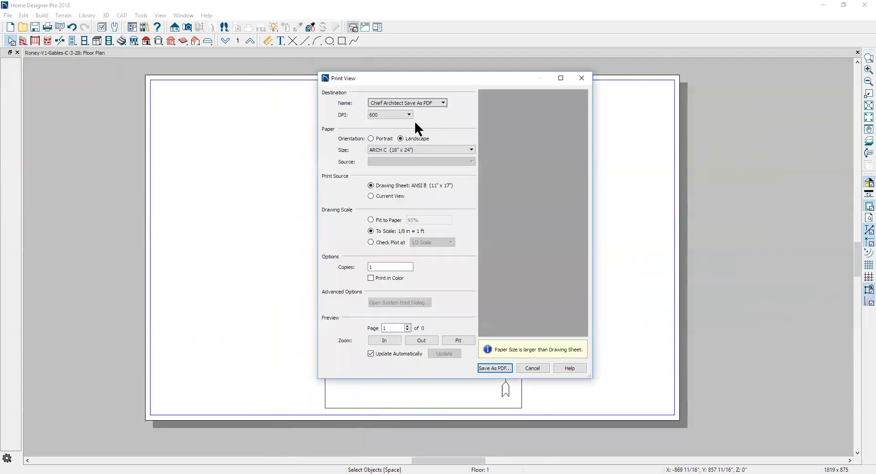
left_click(437, 102)
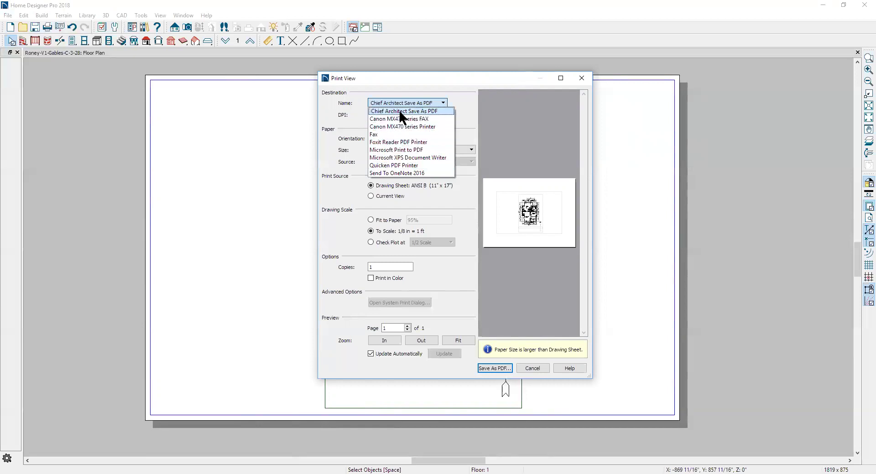
- Print to Chief Architect Save As PDF on Tabloid 11x17 paper
left_click(429, 113)
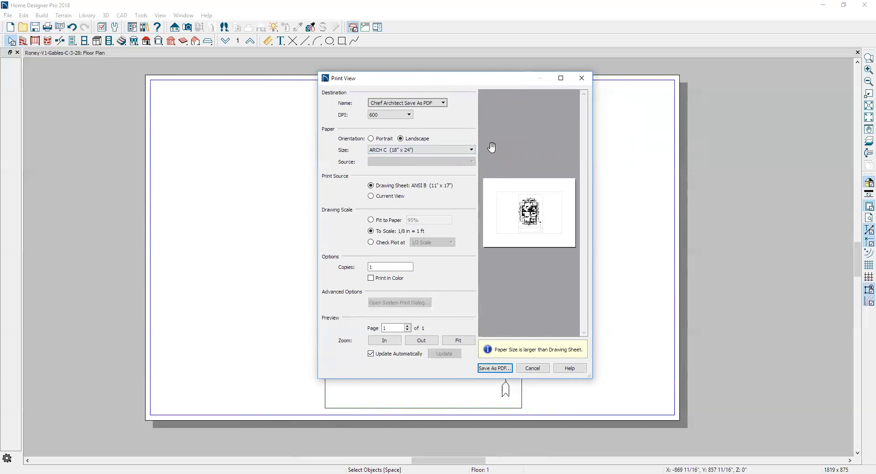
left_click(470, 151)
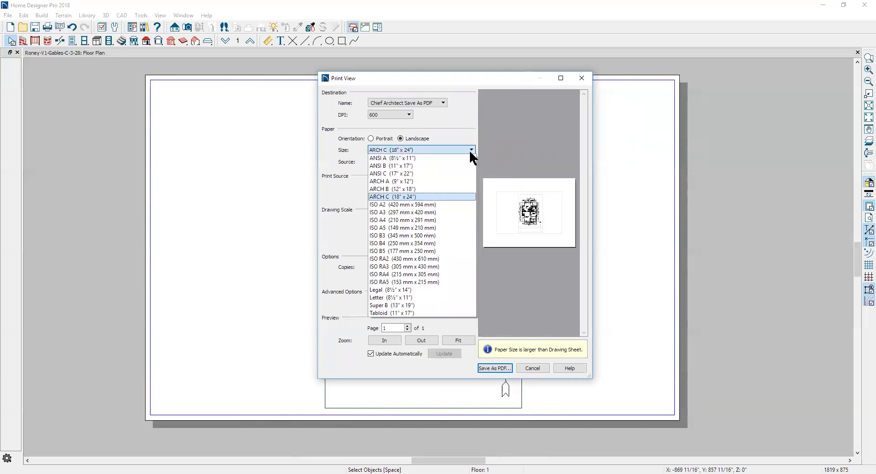
left_click(440, 312)
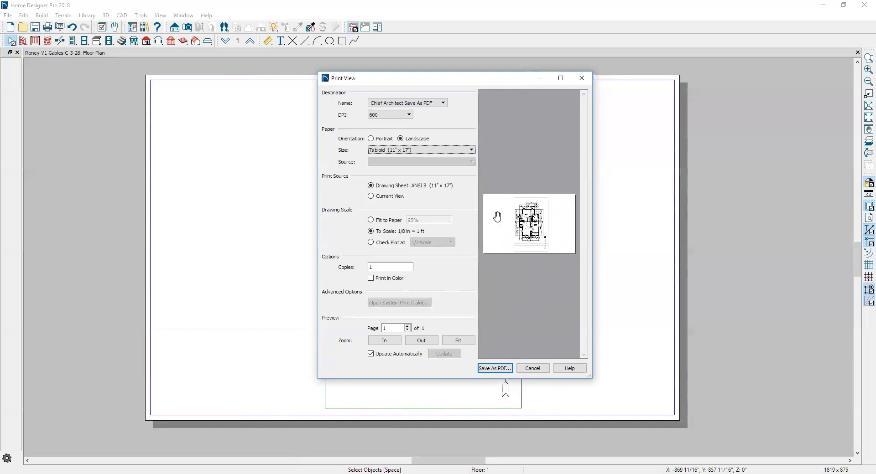
left_click(469, 151)
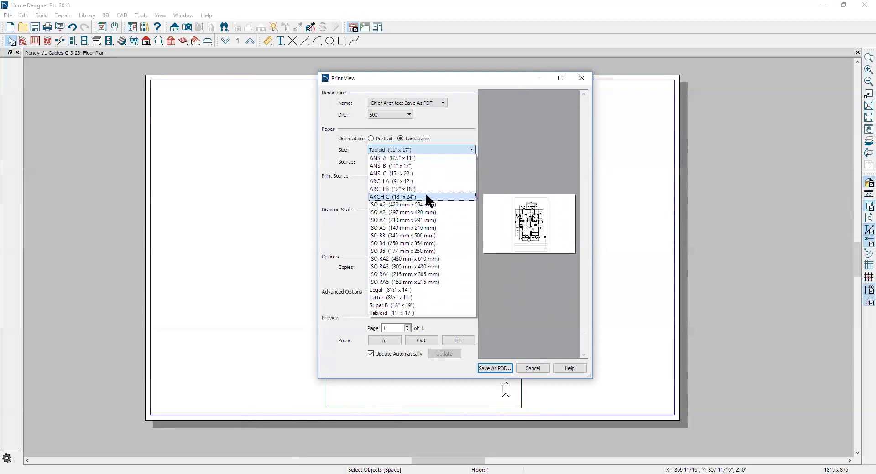
left_click(431, 313)
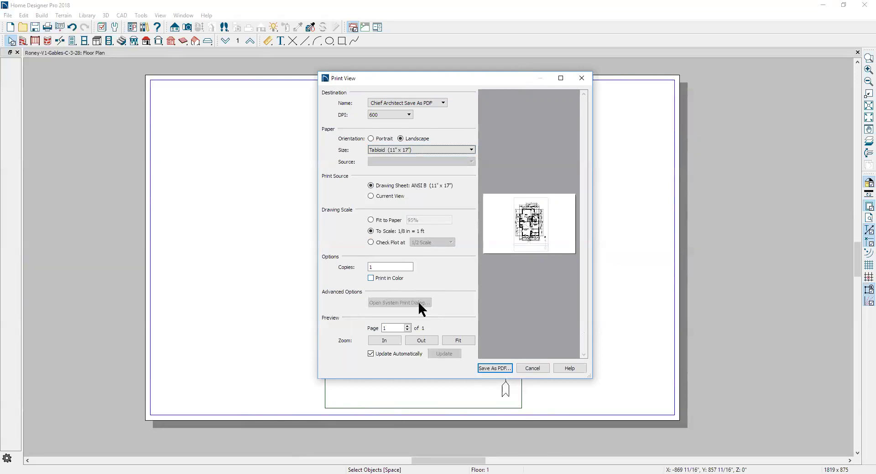
- Save the print as a PDF on the Desktop under the default file name
left_click(489, 368)
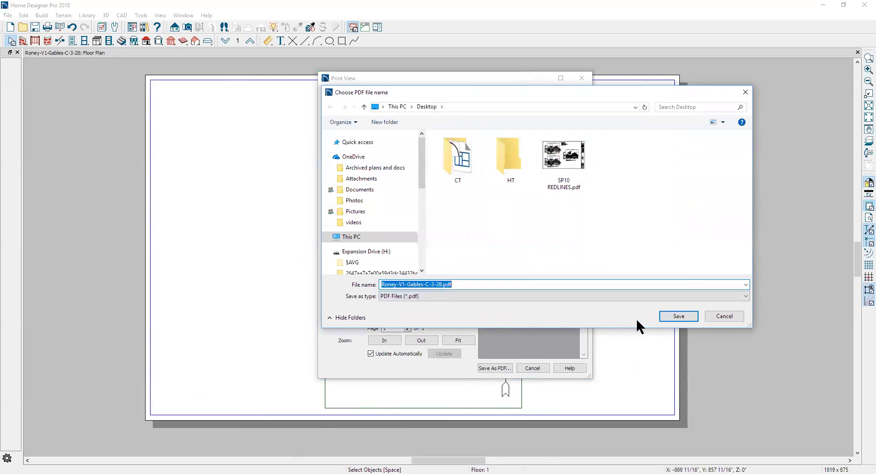
left_click(679, 318)
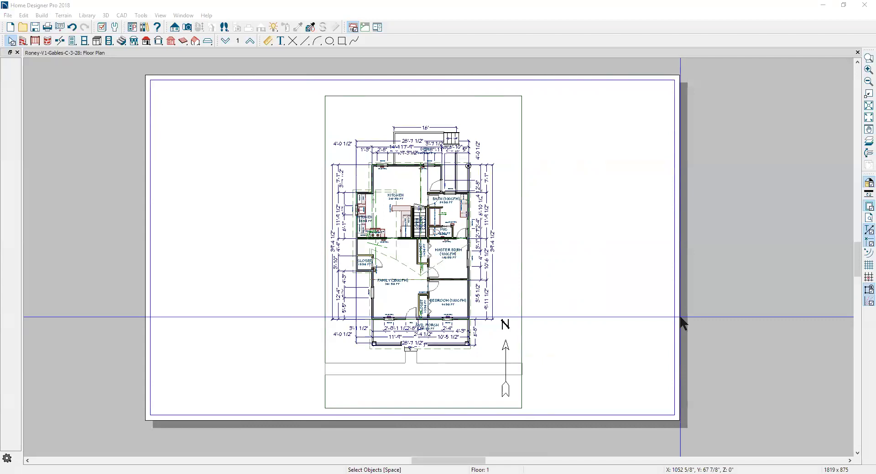
- Turn off the drawing sheet display around the floor plan
left_click(823, 9)
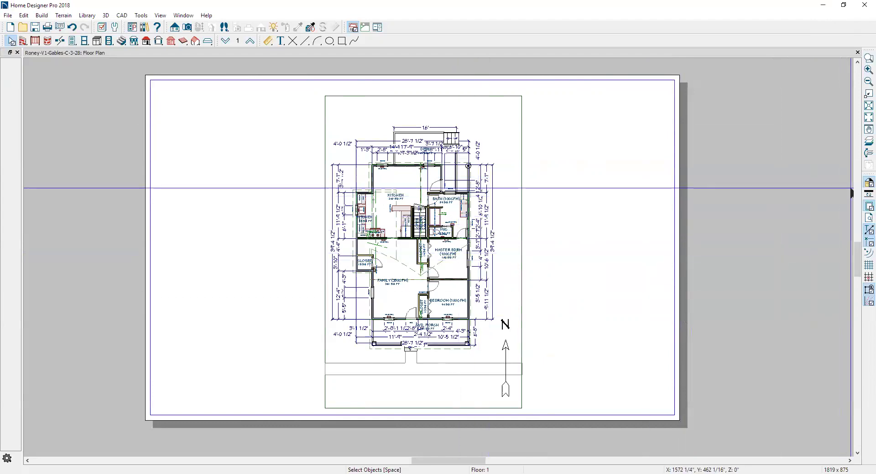
left_click(862, 208)
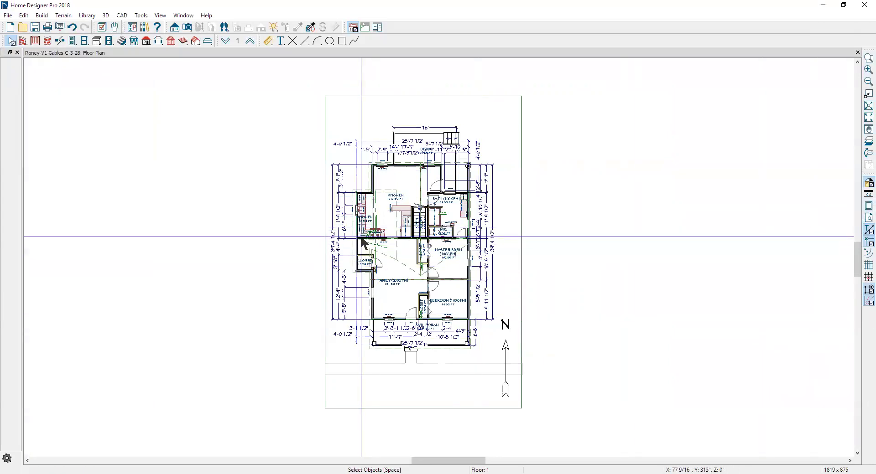
left_click(9, 16)
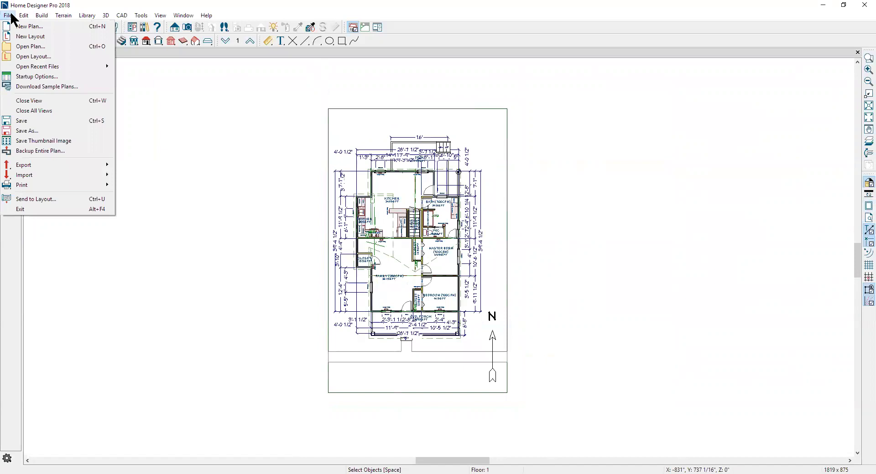
- Create a new blank layout, tape-measure its sheet border, then return to the floor plan
left_click(51, 42)
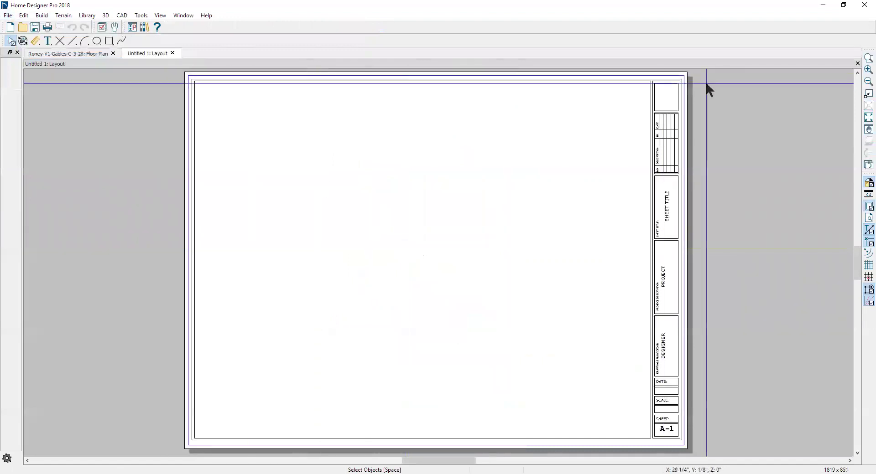
left_click(38, 41)
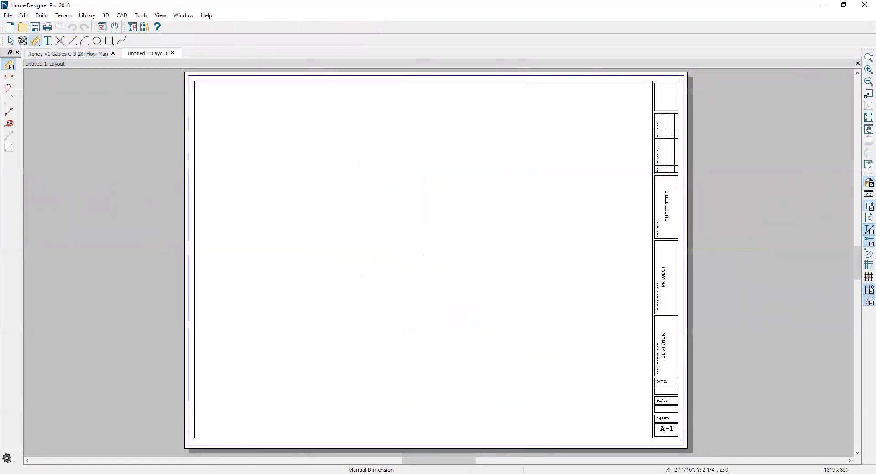
left_click(9, 125)
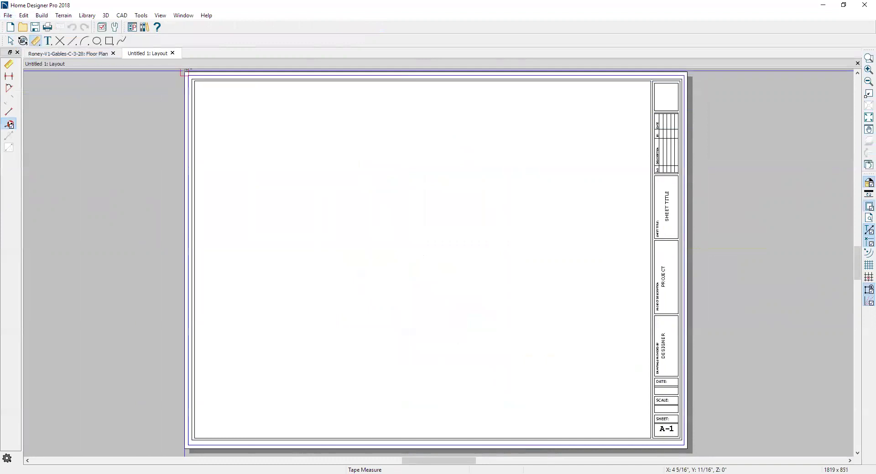
left_click_drag(185, 71, 647, 80)
key("space")
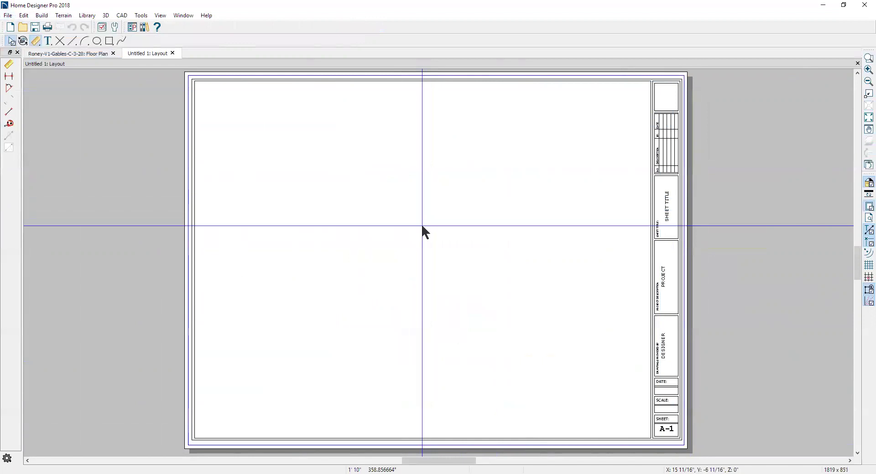
key("ctrl+Tab")
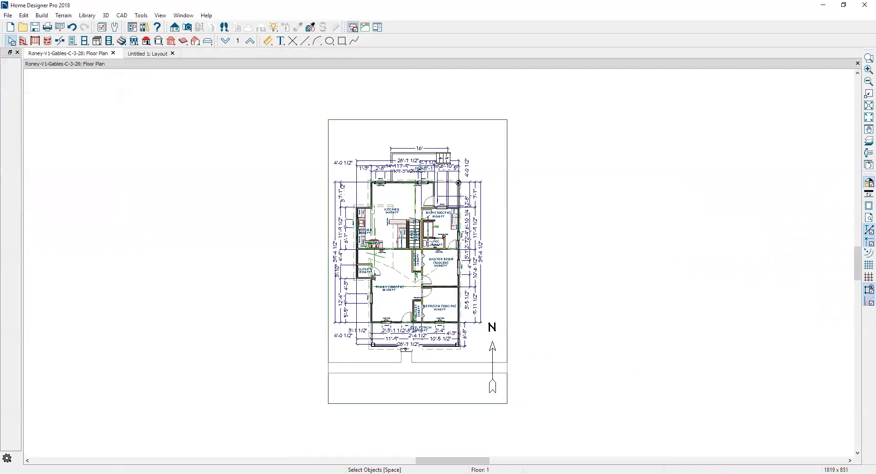
- Send the entire plan to the layout at 1/8 in = 1 ft, captioned 1st Floor
left_click(9, 15)
left_click(58, 199)
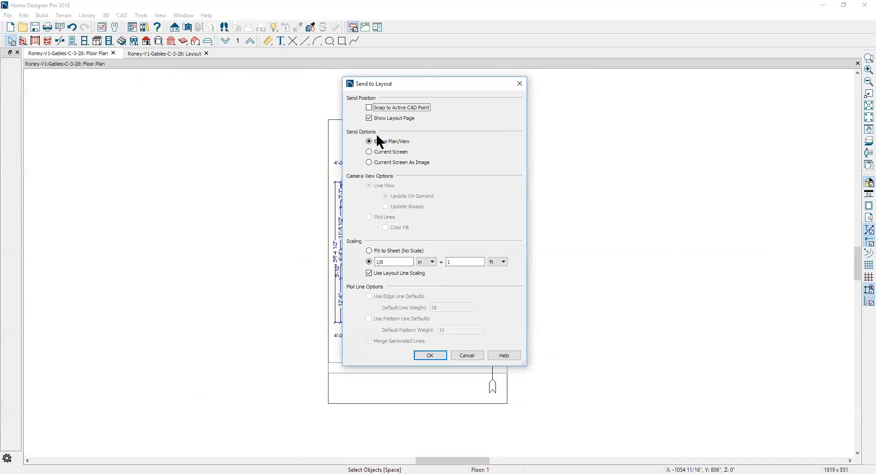
left_click(431, 356)
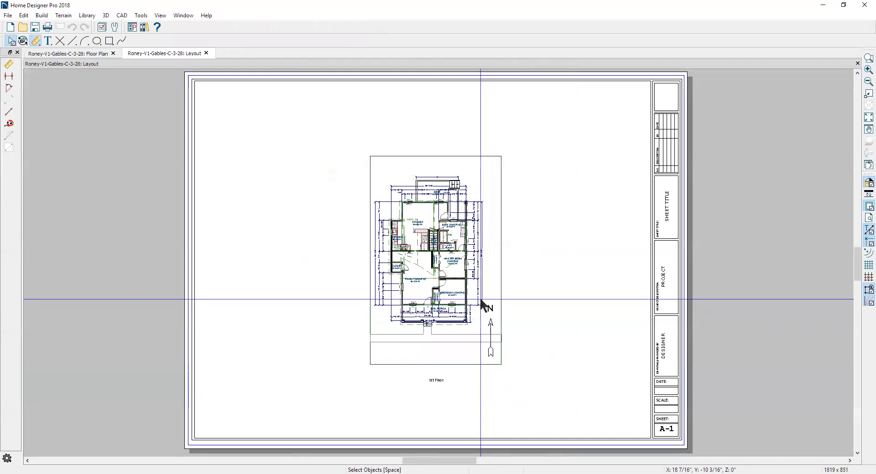
left_click(481, 301)
left_click(485, 391)
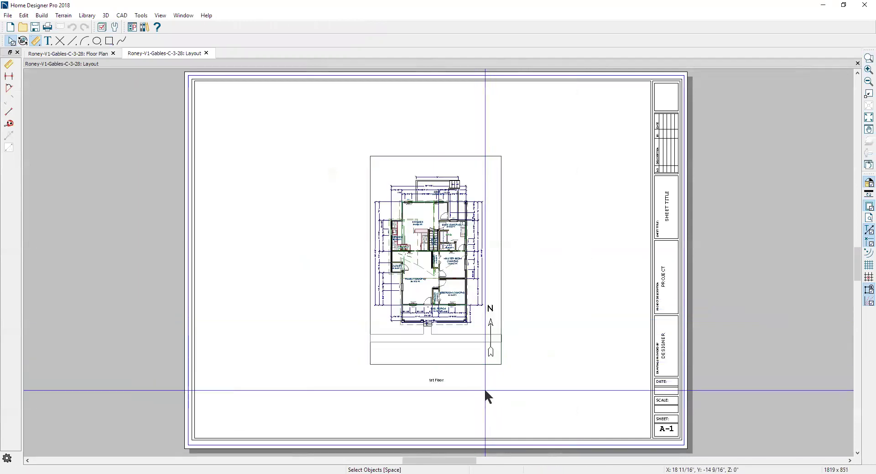
- Rotate the placed floor plan's layout box 90° onto its side and reselect it
left_click(448, 359)
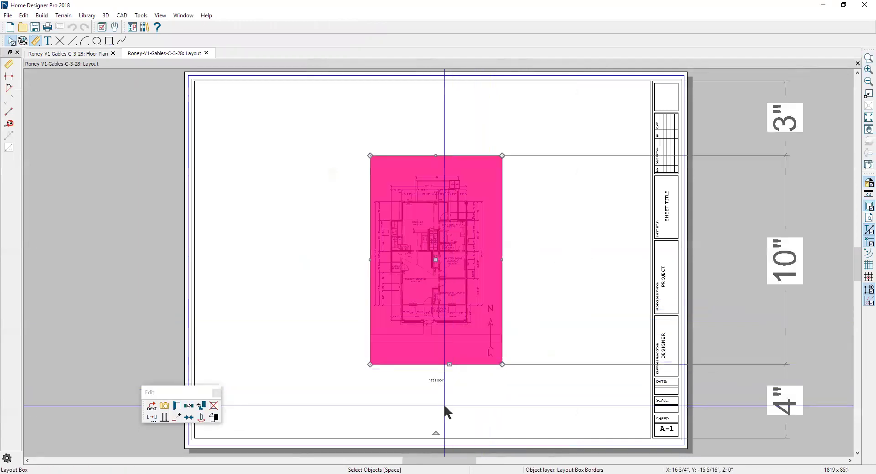
left_click_drag(437, 436, 625, 297)
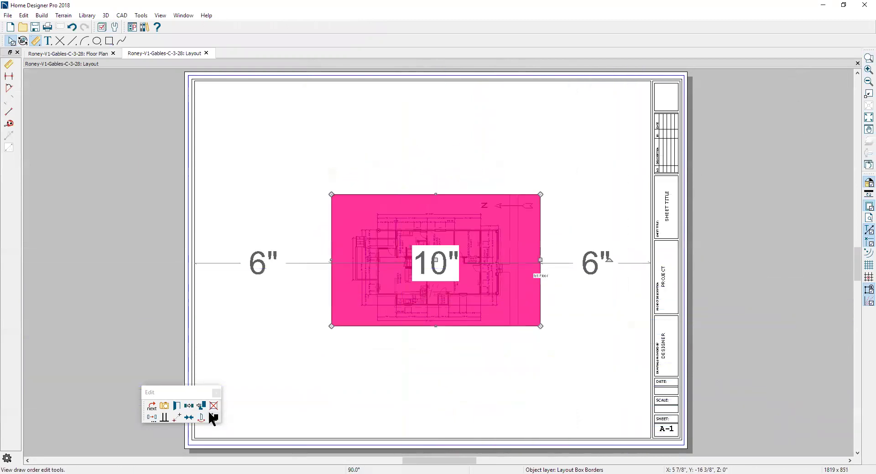
left_click(365, 333)
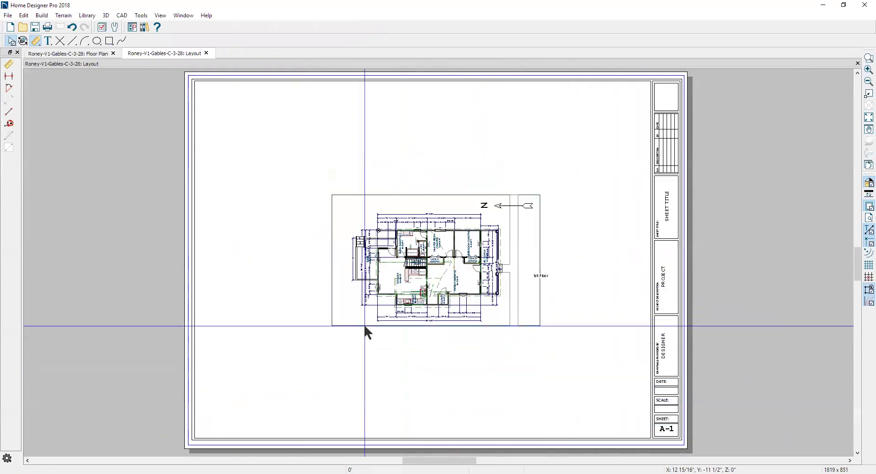
left_click(506, 268)
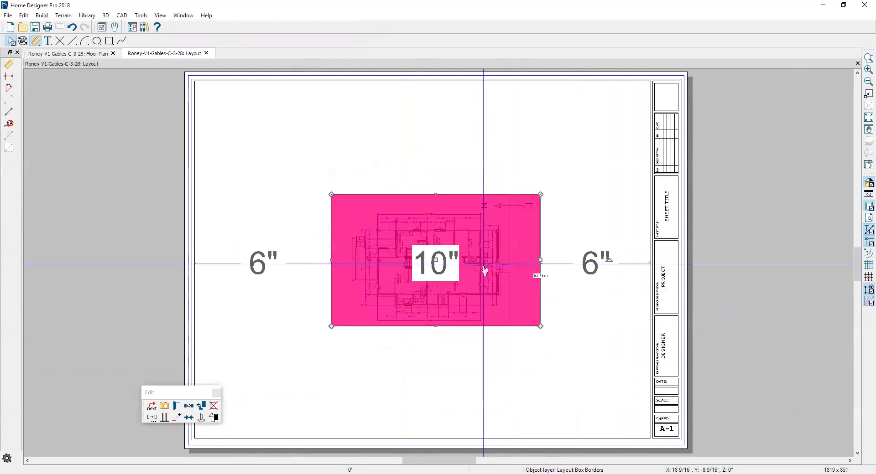
- Delete the rotated plan, then resend the floor plan to layout at 1/4 in = 1 ft
left_click(290, 223)
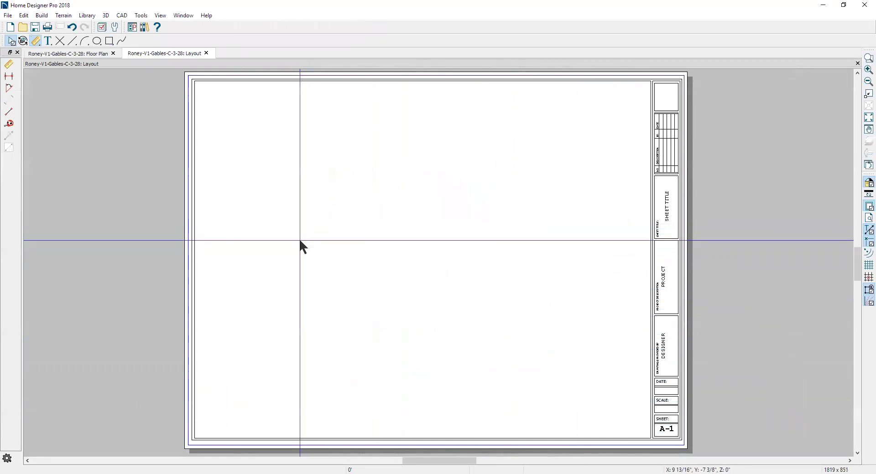
left_click(68, 54)
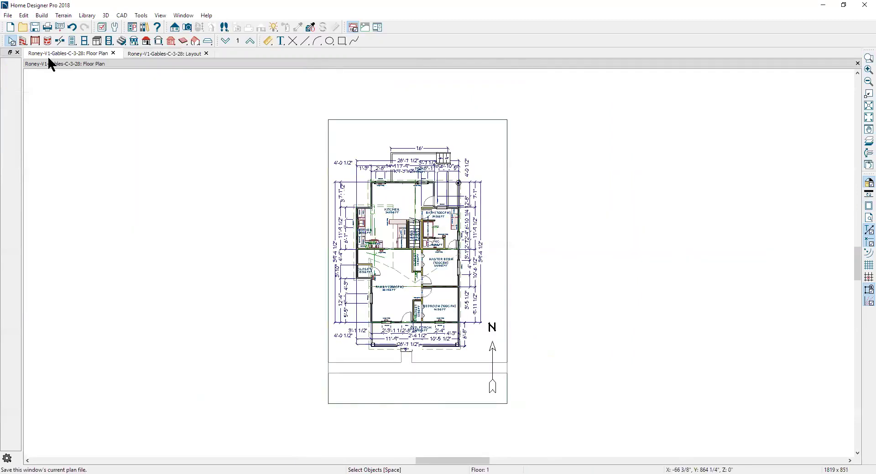
left_click(8, 15)
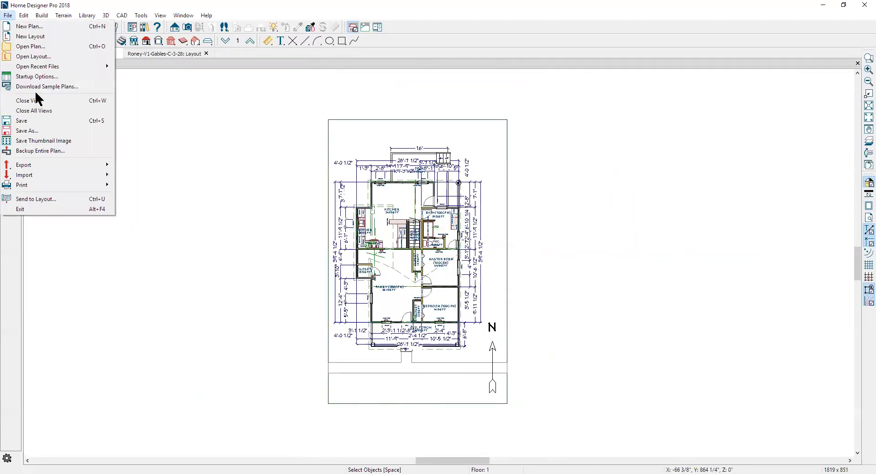
left_click(59, 201)
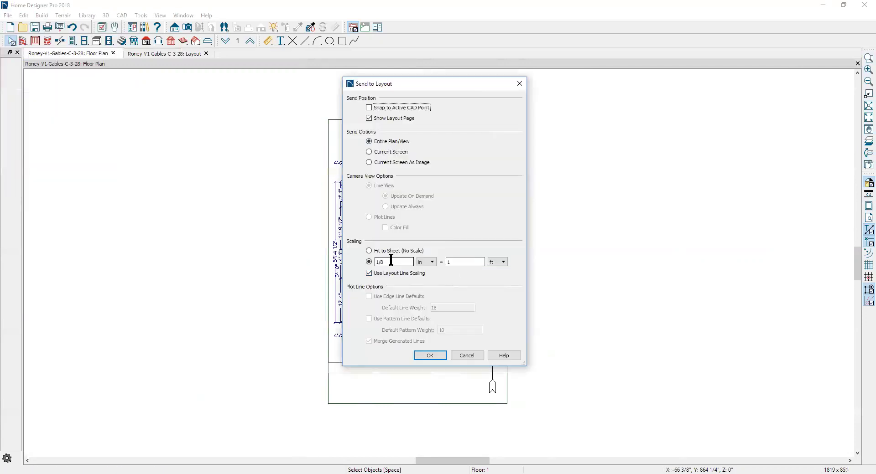
left_click(380, 262)
type("4")
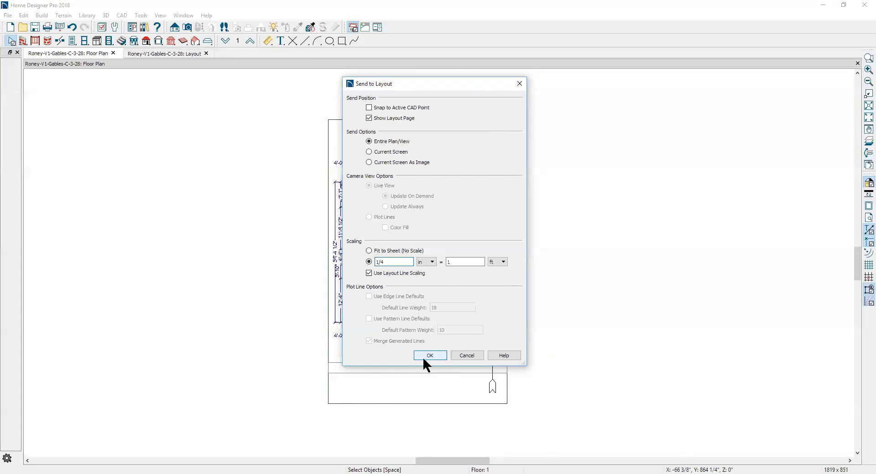
left_click(428, 356)
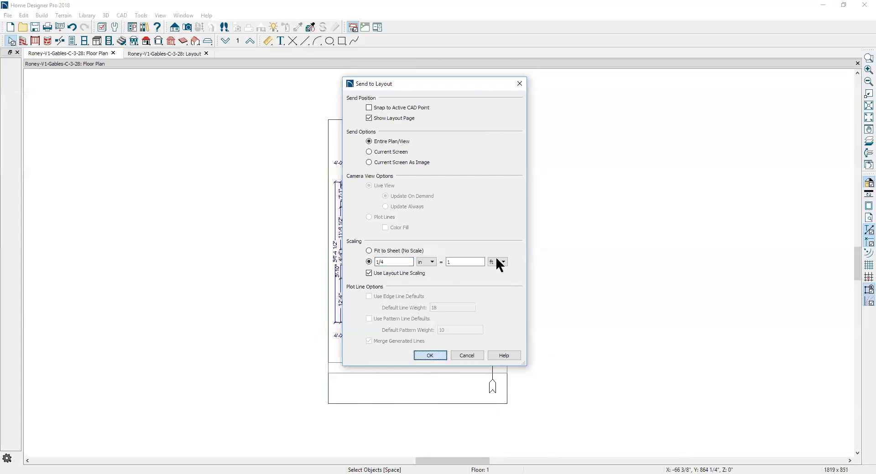
- Go to the layout and rotate the 1/4-inch plan 90° into landscape
left_click(493, 254)
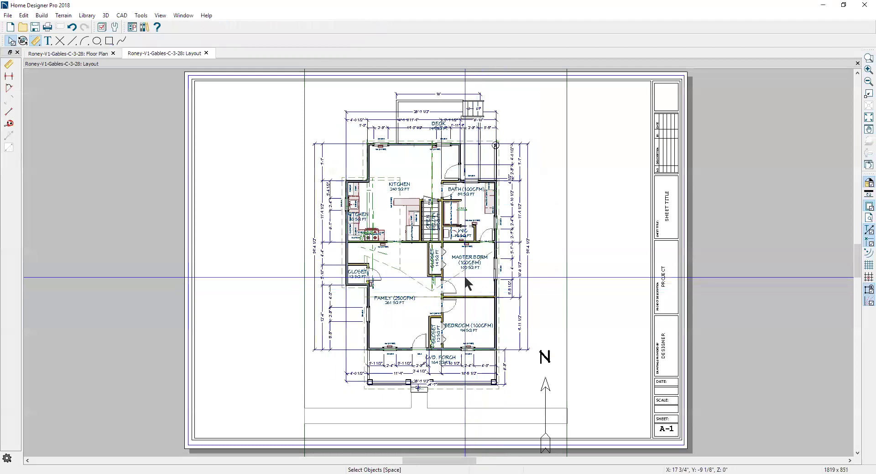
scroll(461, 258, "down", 3)
left_click(461, 188)
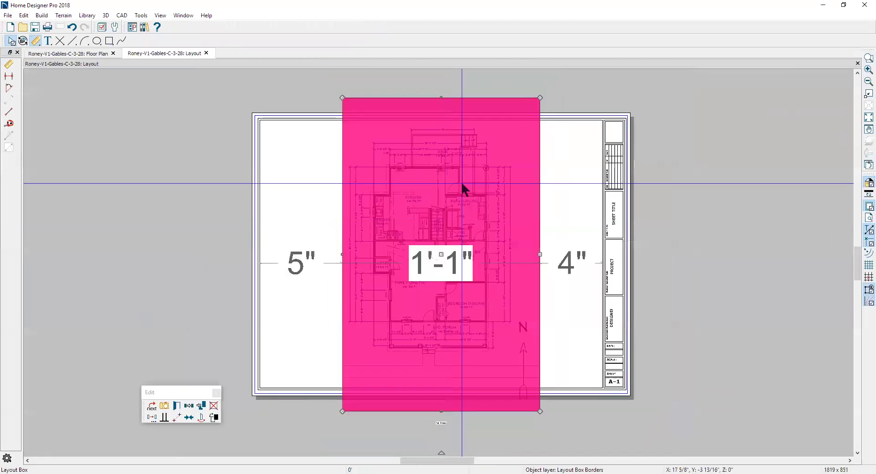
left_click_drag(440, 254, 593, 254)
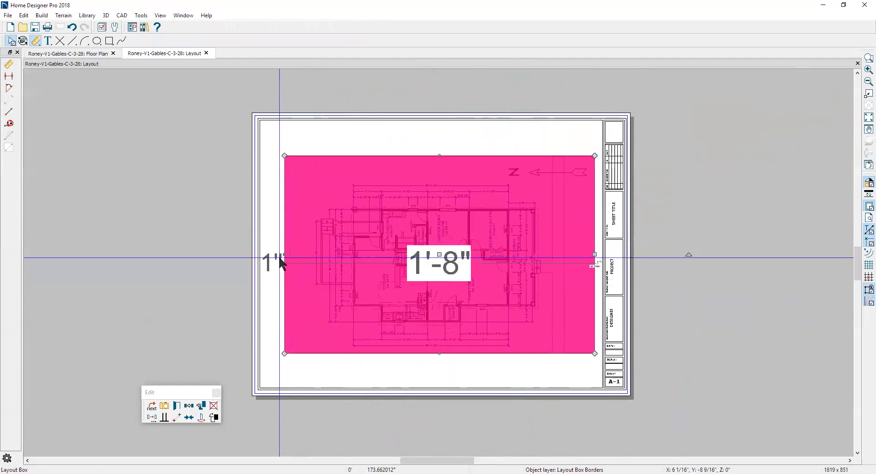
- Pull the layout box's left edge inward and shift the plan slightly left
left_click_drag(284, 255, 294, 256)
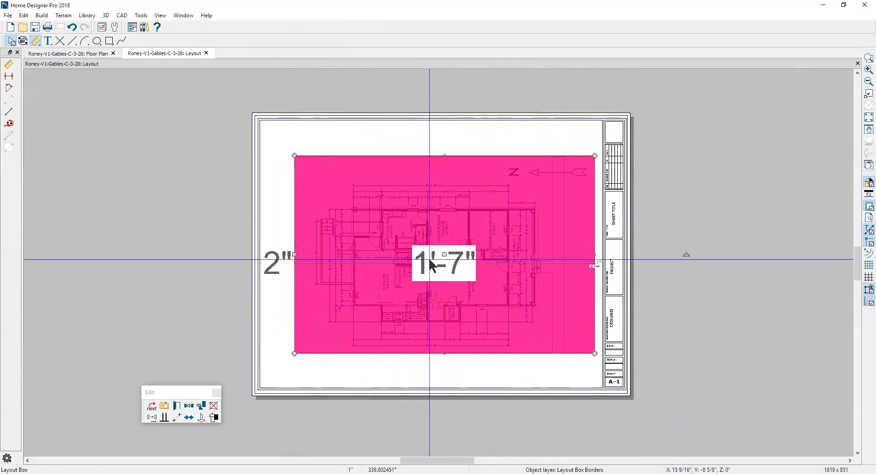
left_click_drag(443, 255, 432, 254)
key("Escape")
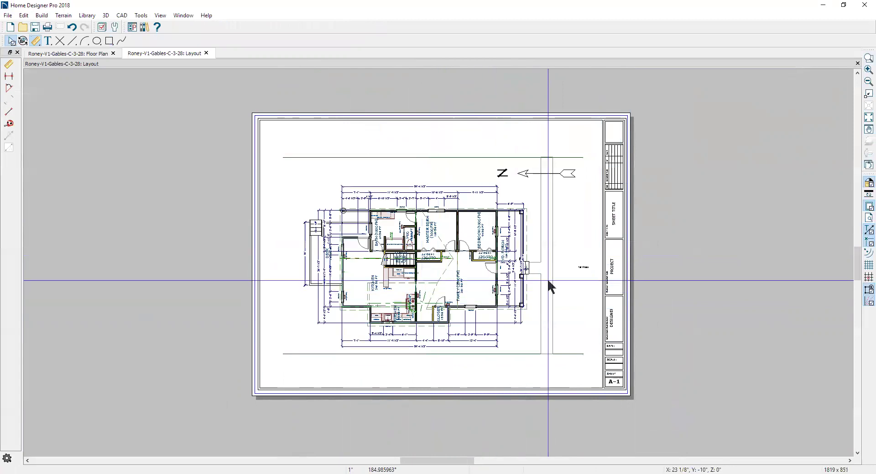
left_click(549, 277)
scroll(582, 276, "up", 6)
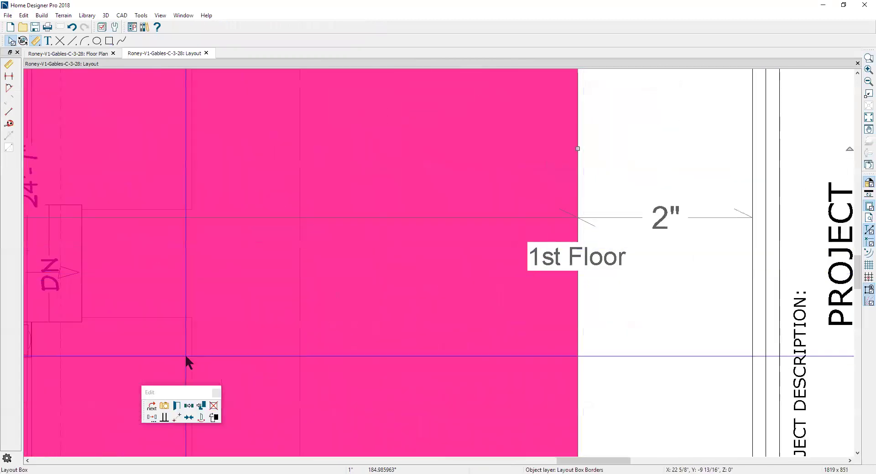
- Check Suppress Label to hide the 1st Floor label, then zoom out to the whole sheet
left_click(179, 409)
left_click(309, 161)
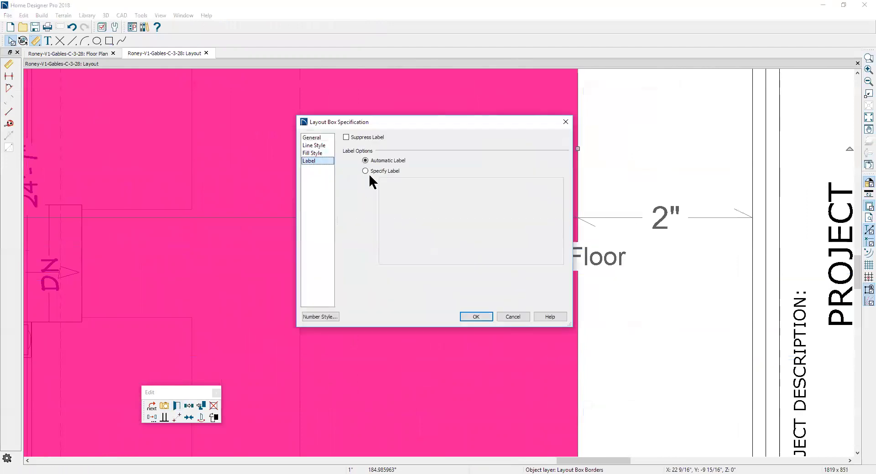
left_click(346, 137)
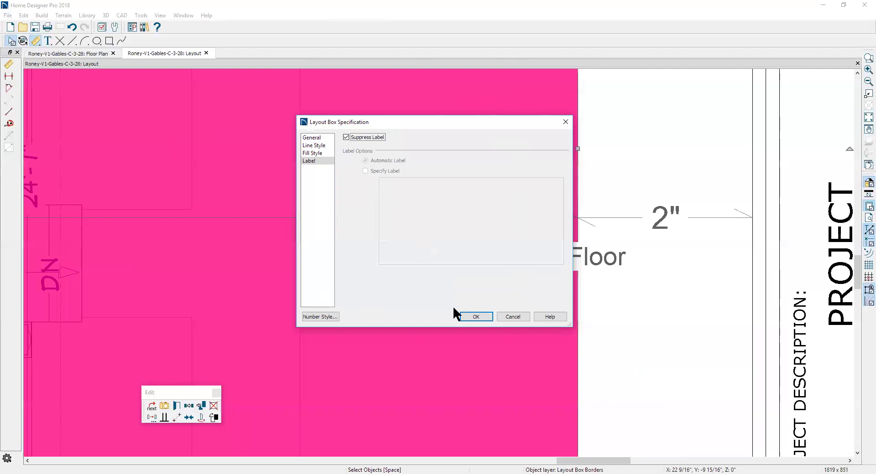
left_click(477, 314)
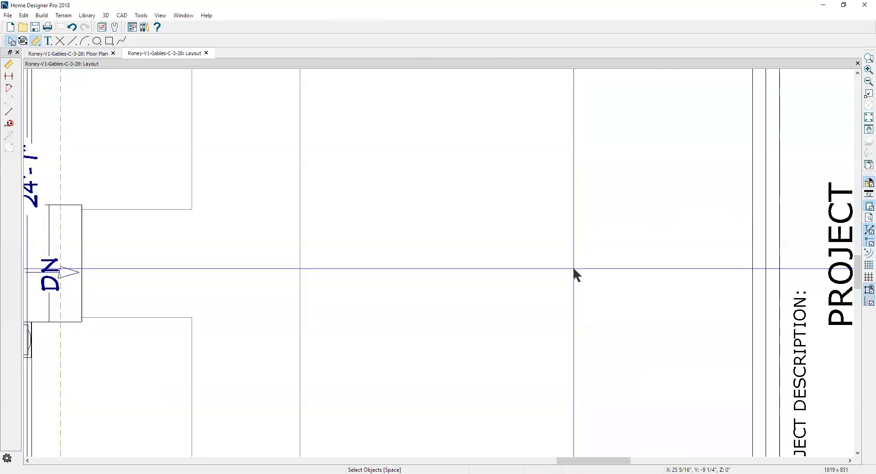
scroll(587, 244, "down", 2)
scroll(588, 242, "down", 4)
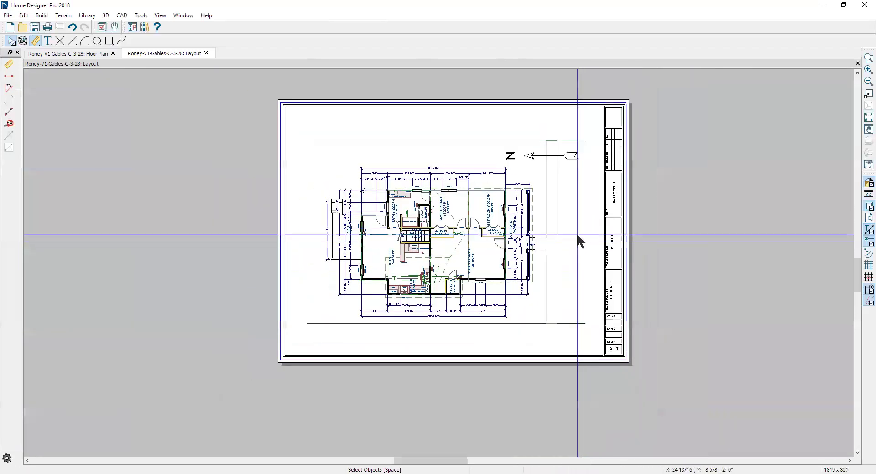
scroll(554, 179, "up", 1)
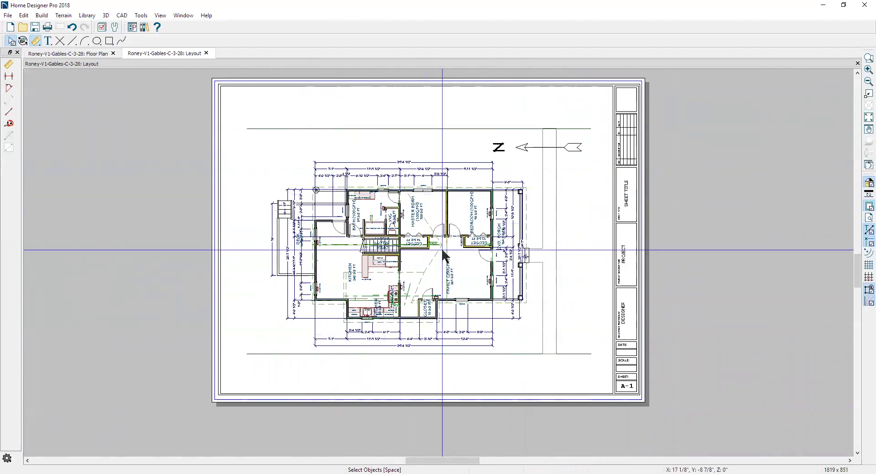
- Drag the layout box's right edge out to 1'-8" and its left edge outward
left_click(591, 265)
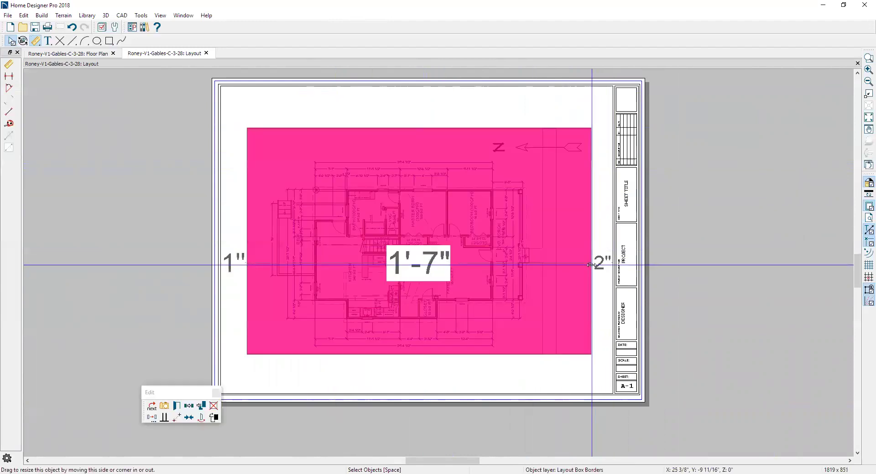
left_click_drag(591, 265, 610, 280)
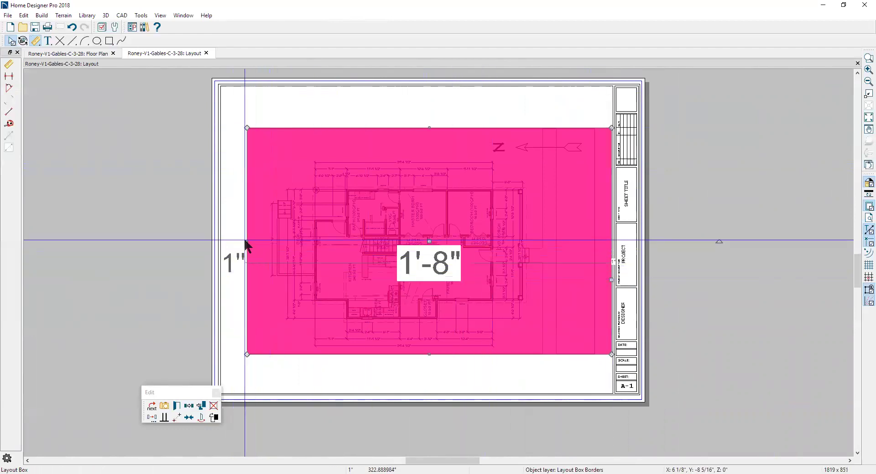
left_click_drag(247, 241, 218, 246)
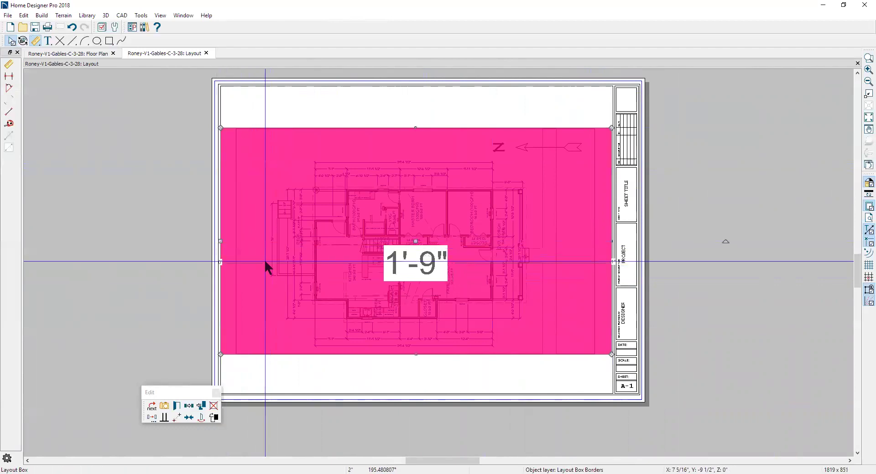
- Open the Print Layout dialog for the layout sheet
left_click(7, 16)
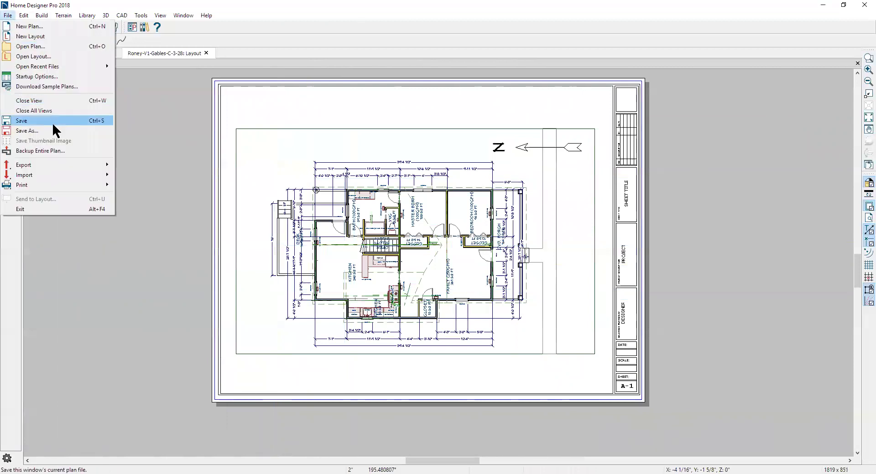
mouse_move(51, 184)
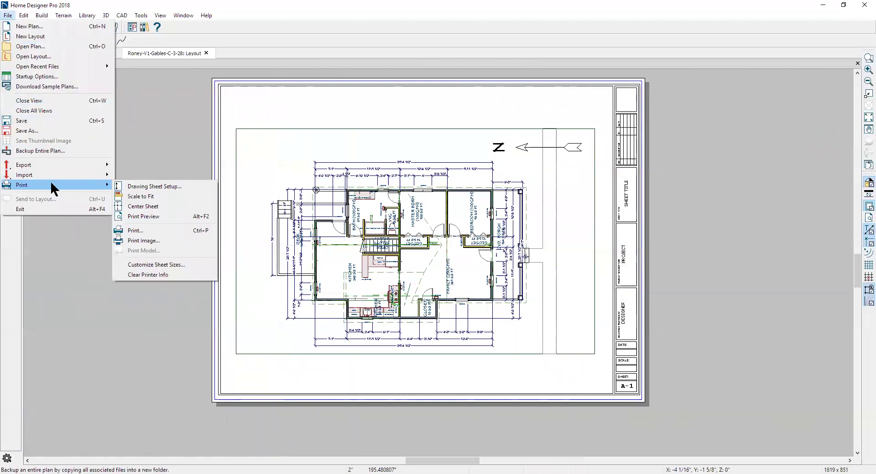
left_click(137, 231)
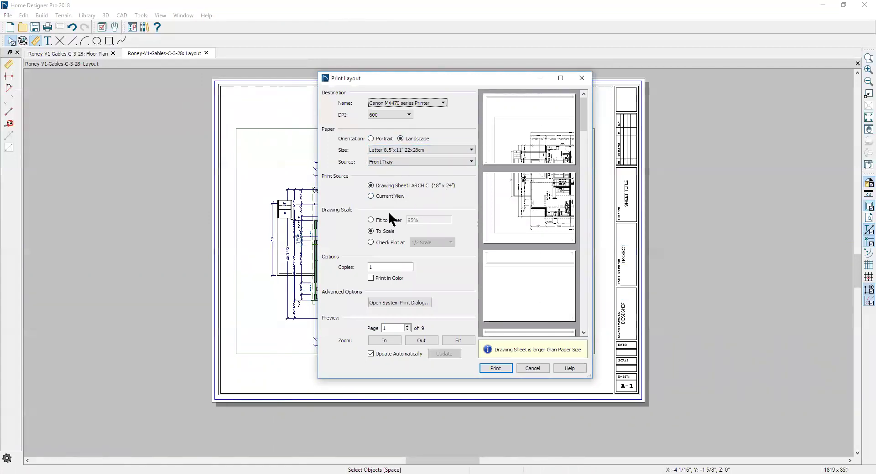
- Browse the available paper sizes, leaving the Size setting unchanged
left_click(469, 150)
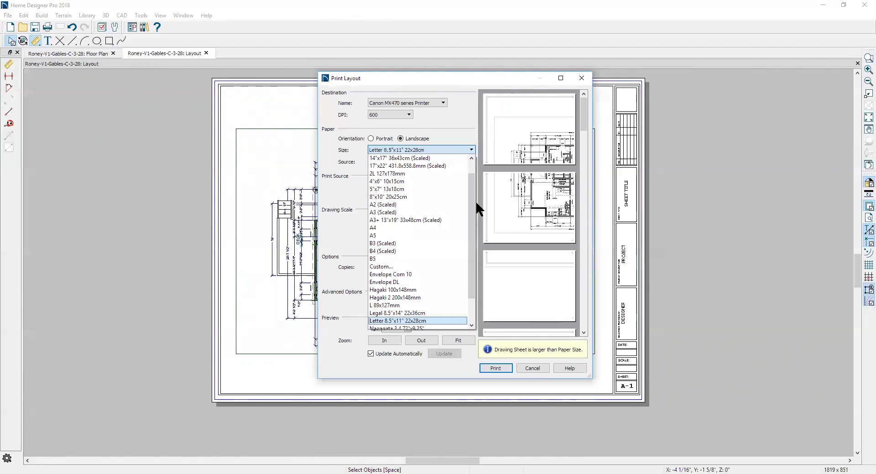
left_click(475, 203)
left_click(470, 151)
left_click_drag(471, 176, 472, 159)
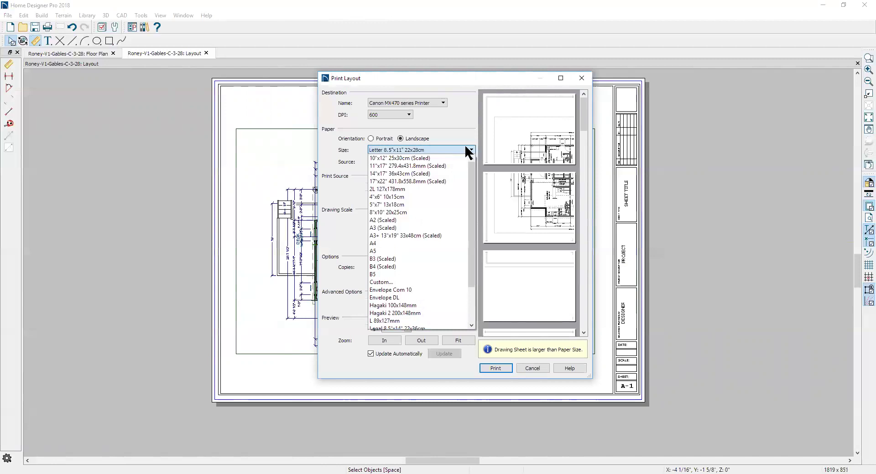
left_click(419, 124)
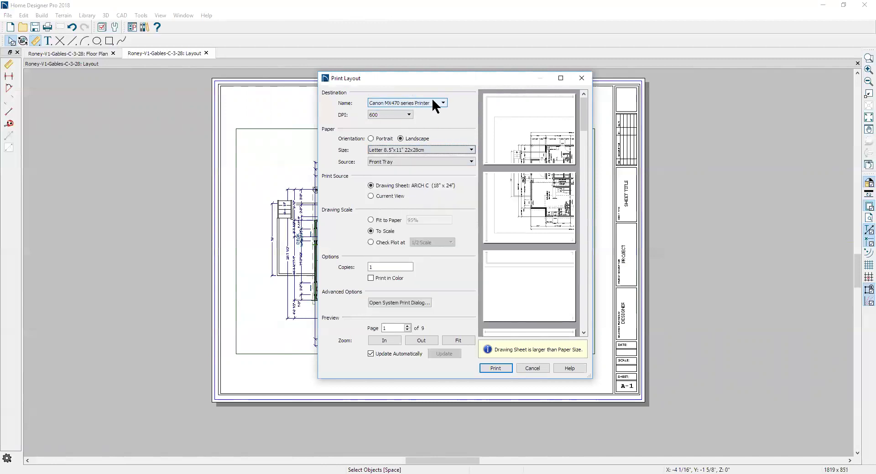
- Choose Chief Architect Save As PDF as the printer and ARCH C (18" x 24") paper
left_click(430, 103)
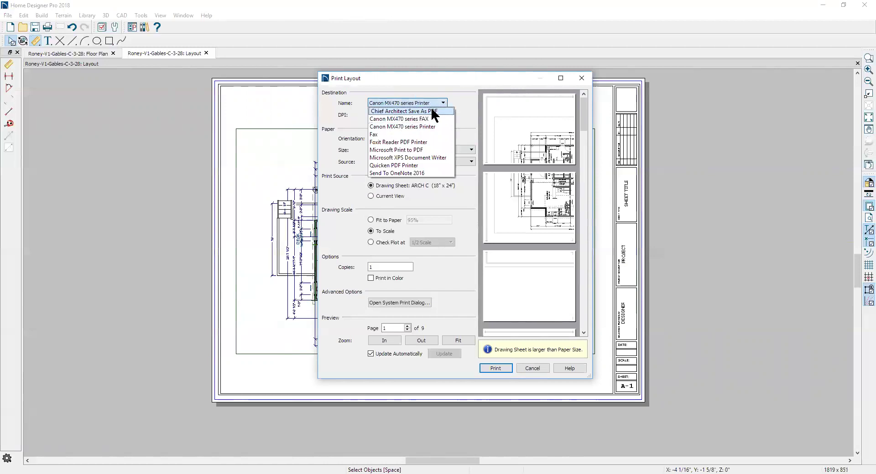
left_click(430, 111)
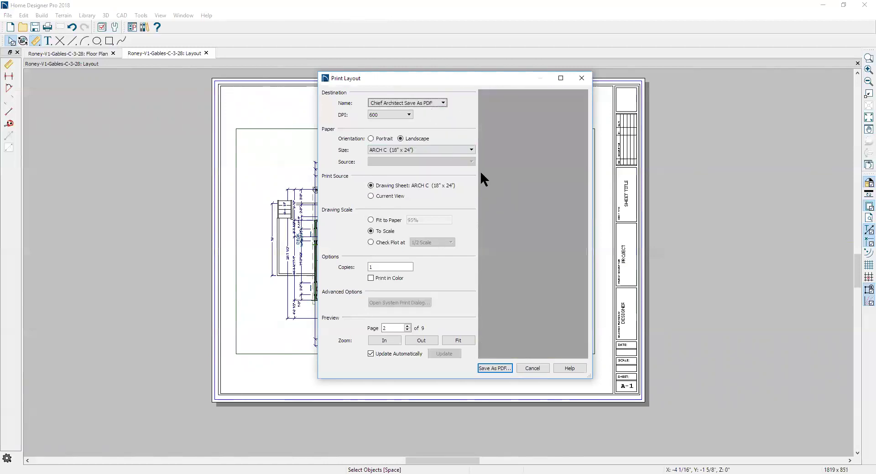
left_click(449, 150)
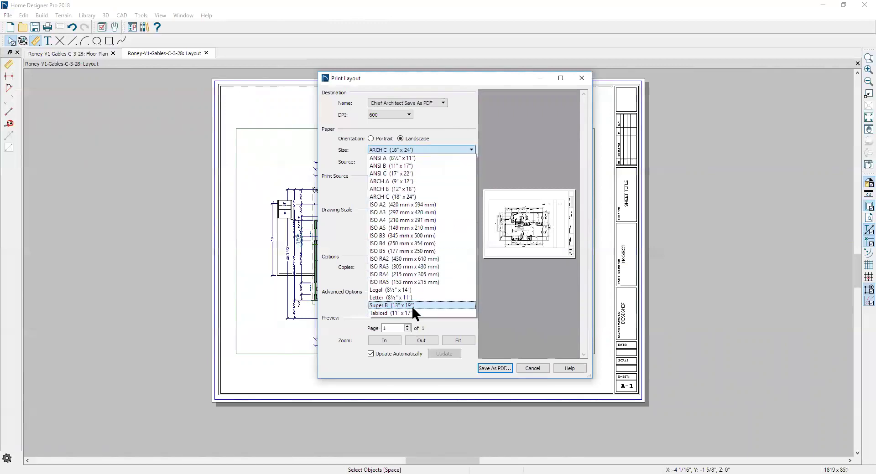
left_click(411, 312)
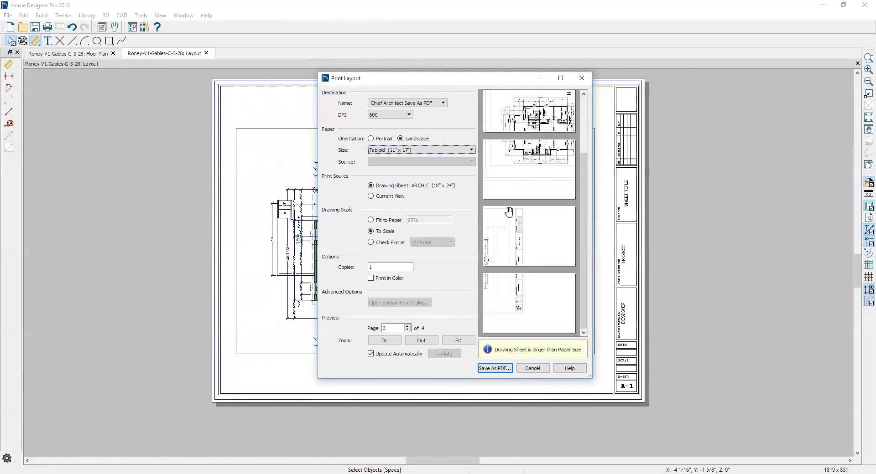
left_click(471, 149)
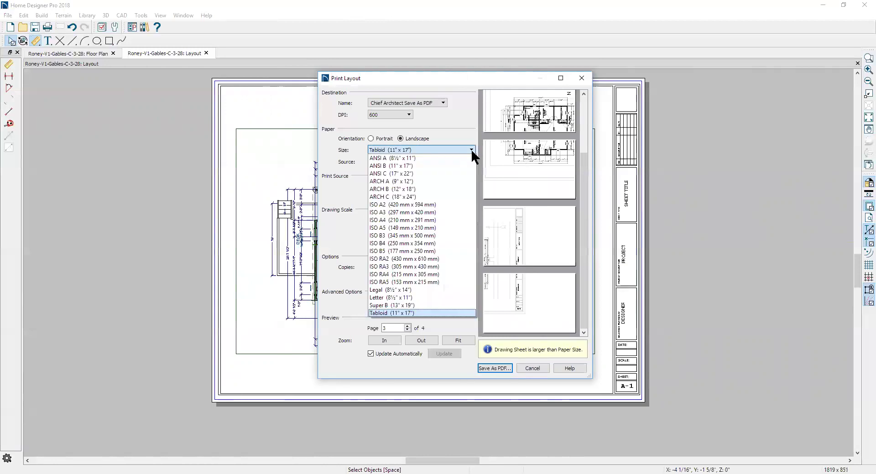
left_click(425, 194)
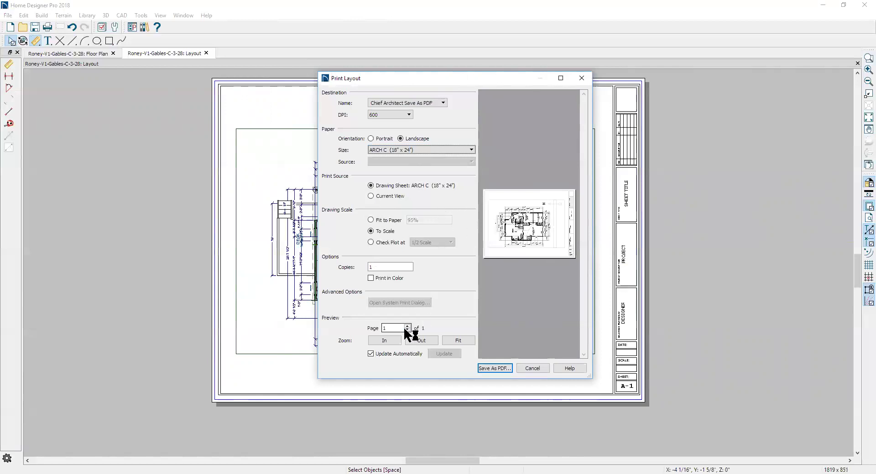
- Save the layout PDF to the Desktop with the file name 18x24.pdf
left_click(497, 368)
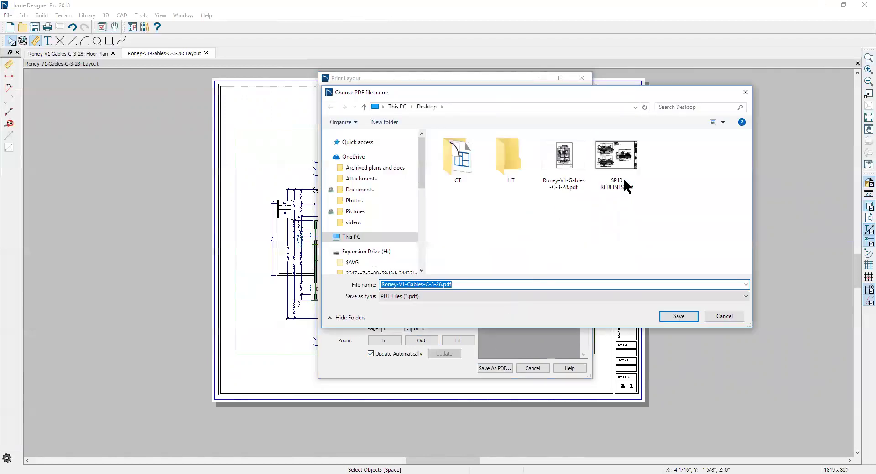
left_click(440, 284)
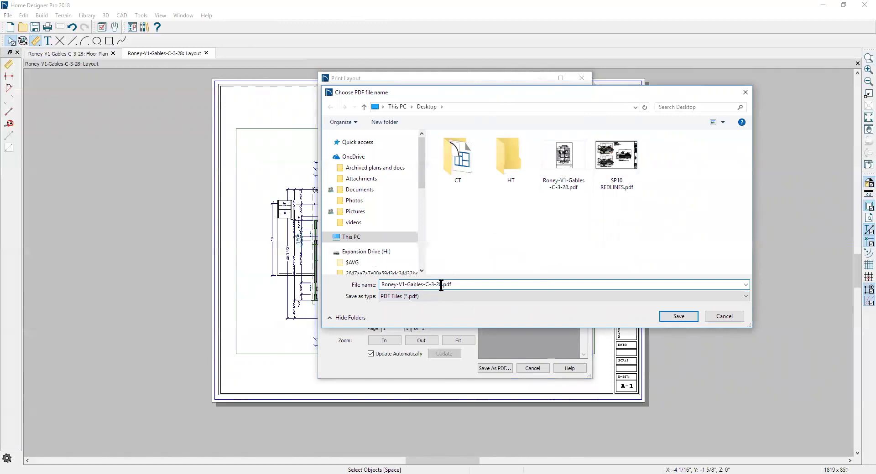
left_click_drag(440, 284, 329, 284)
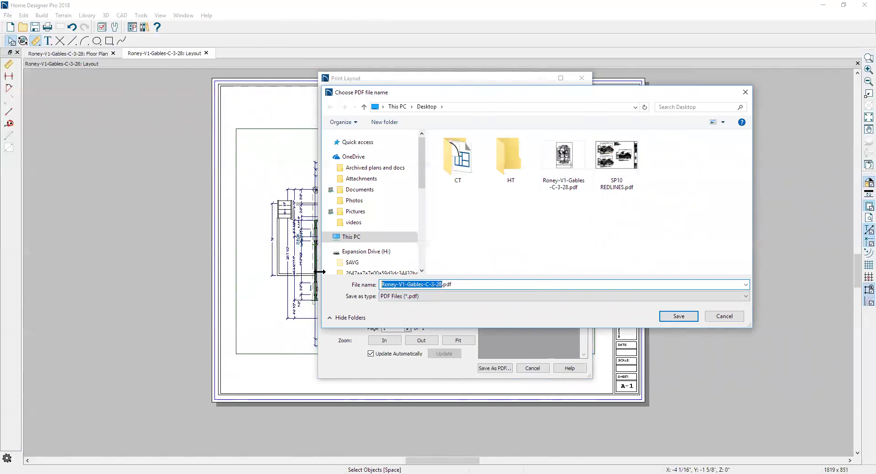
type("18x2")
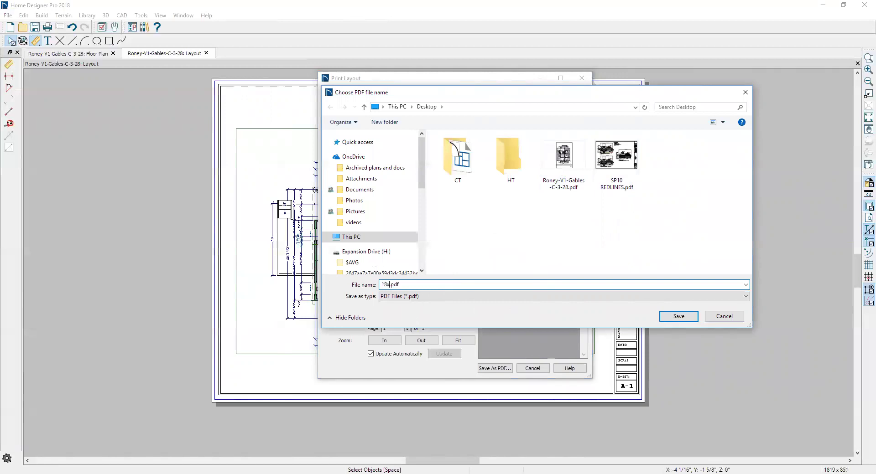
type("4")
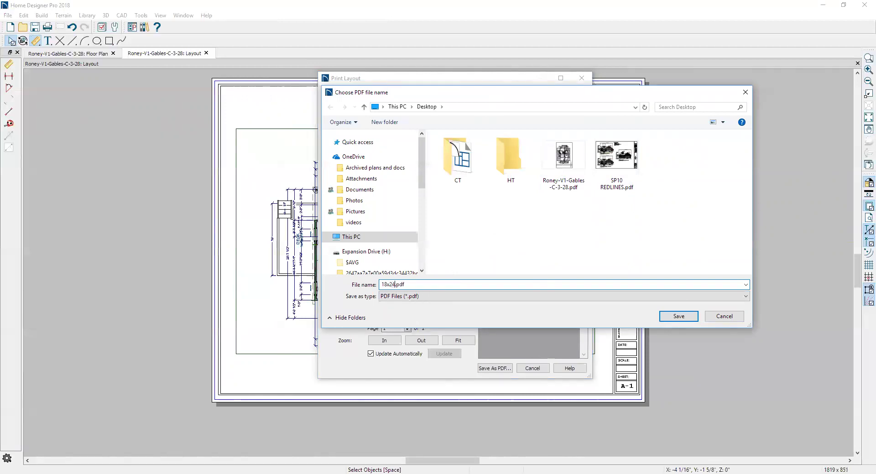
left_click(679, 315)
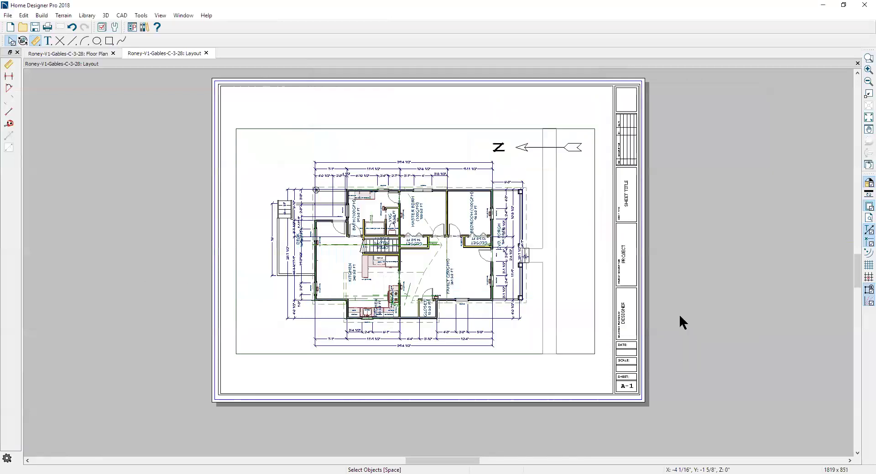